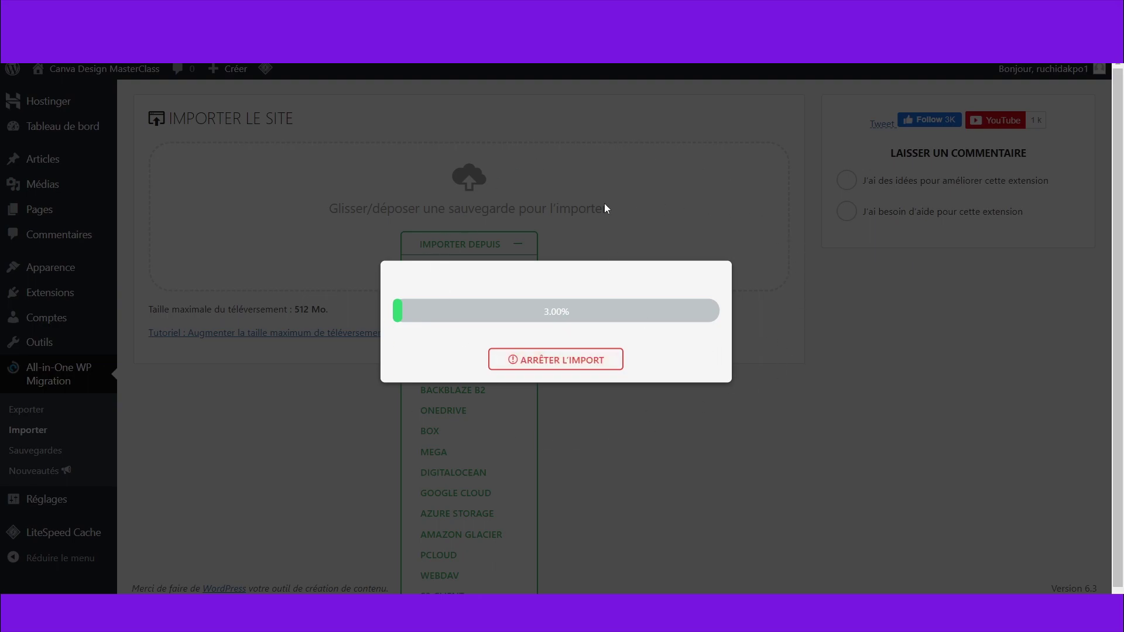
# Stop the running site import and collapse the list of import sources.
pyautogui.click(613, 357)
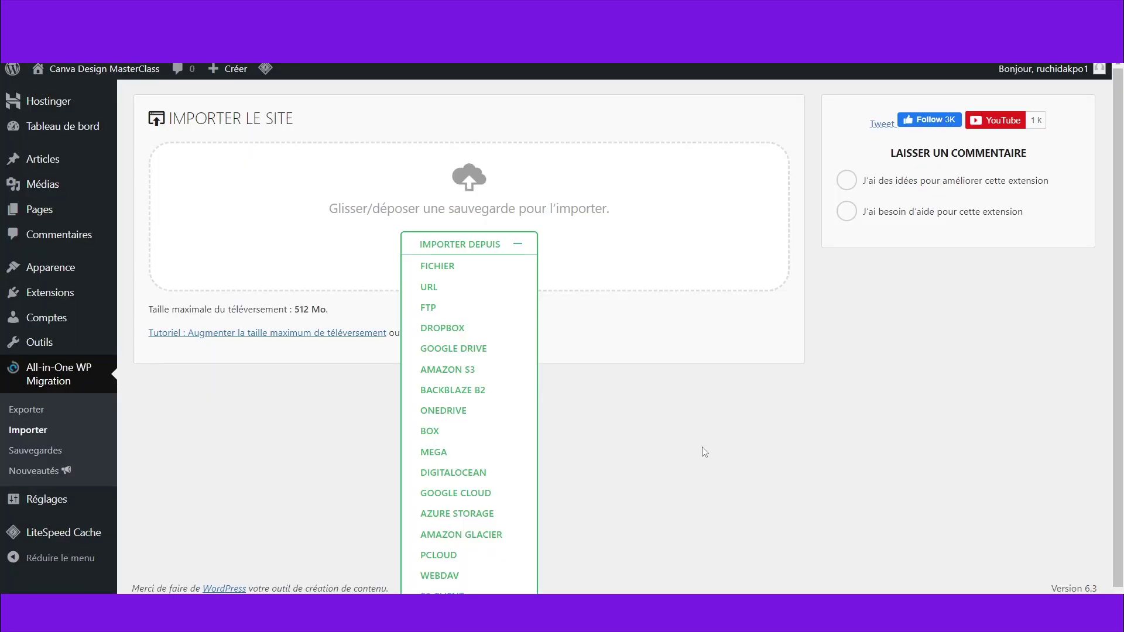
pyautogui.click(511, 253)
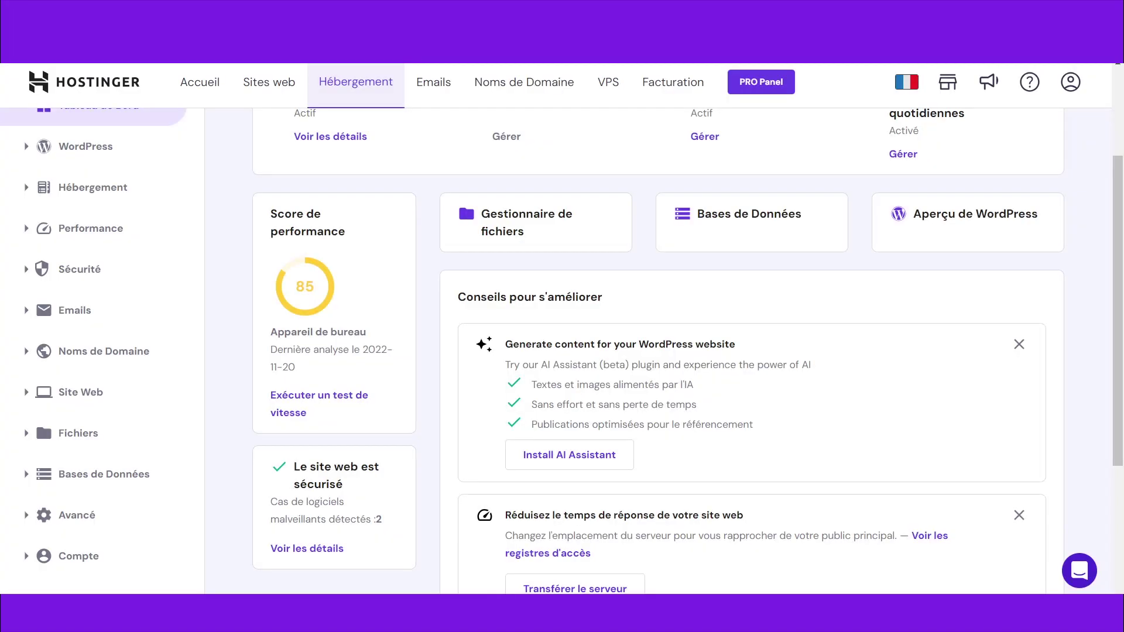
pyautogui.scroll(-4, 697, 337)
pyautogui.scroll(6, 694, 337)
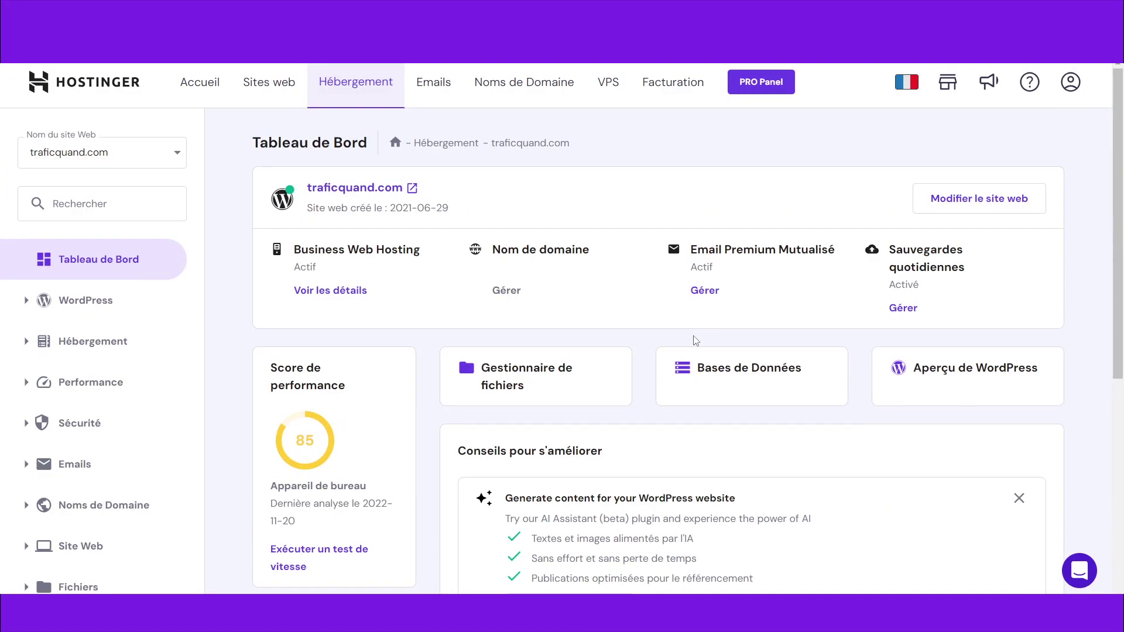
pyautogui.scroll(-3, 94, 410)
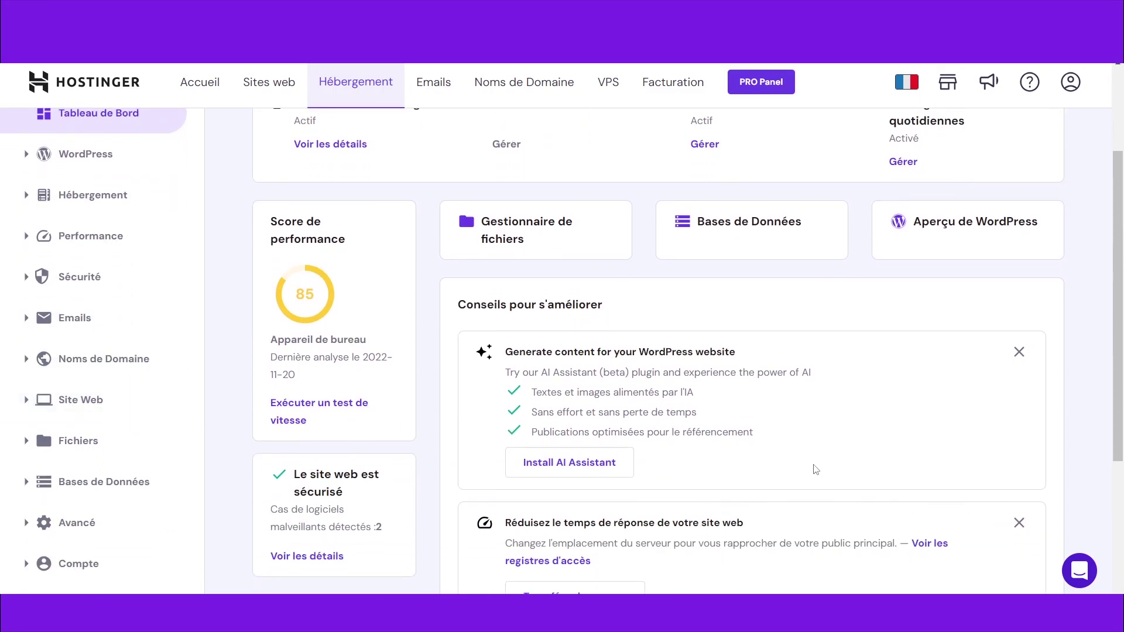
pyautogui.scroll(3, 791, 448)
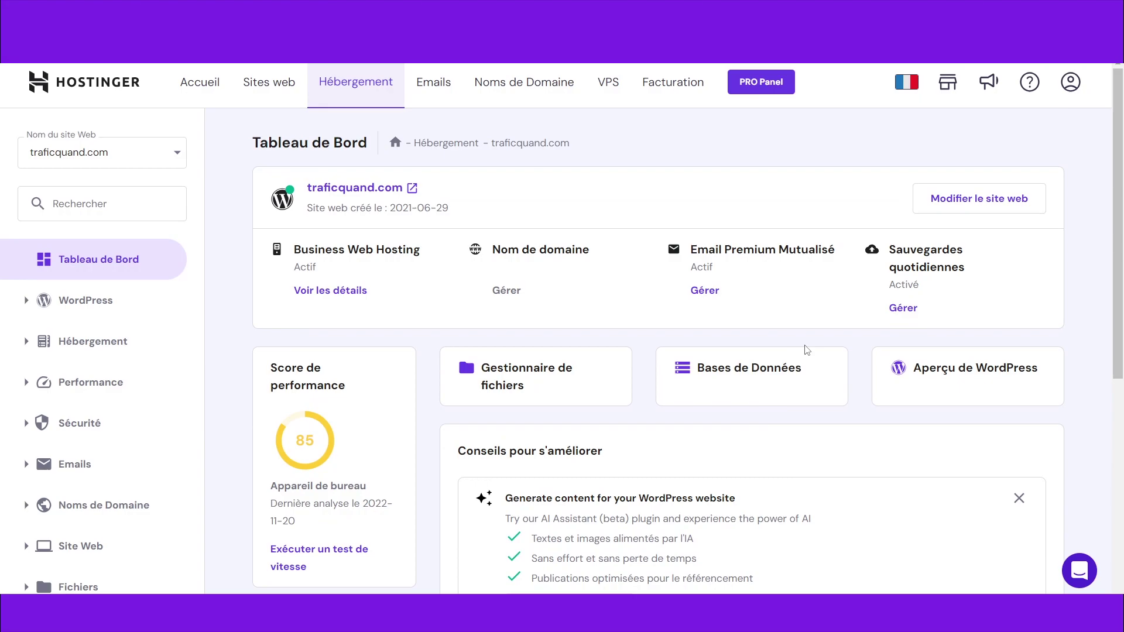
pyautogui.scroll(-5, 795, 449)
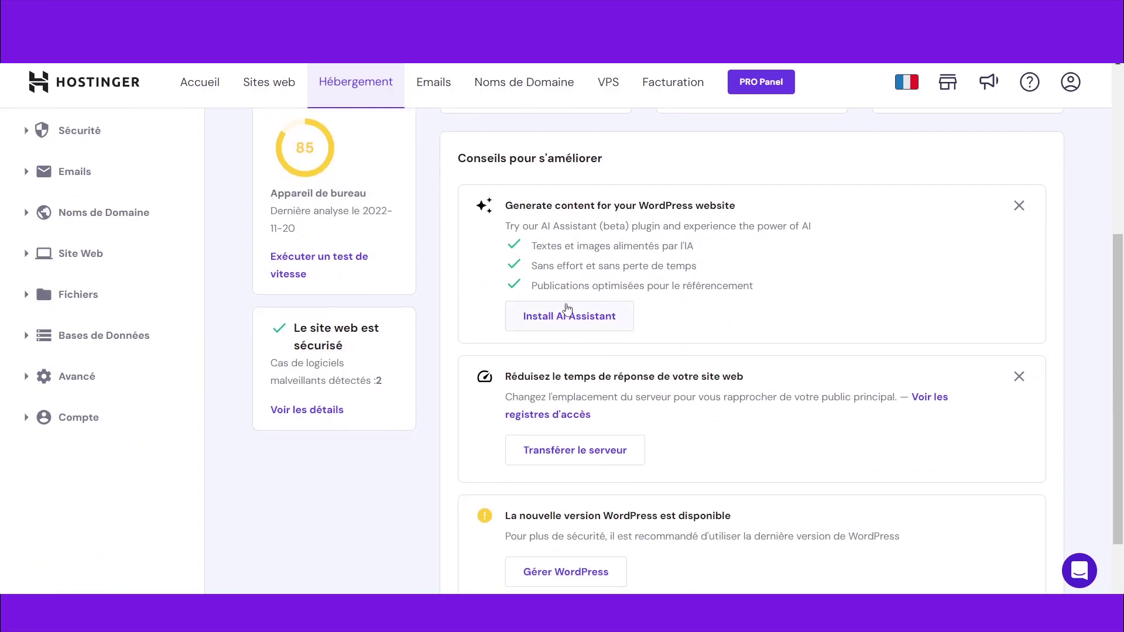
pyautogui.scroll(4, 818, 264)
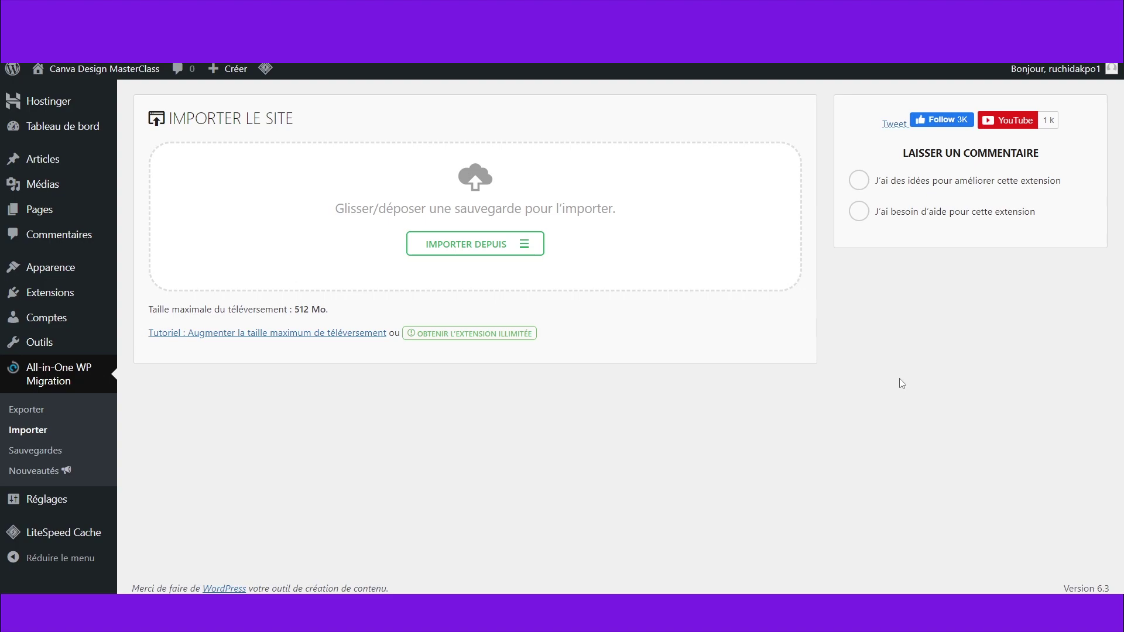
# Search the WordPress plugins available to add for "file manager".
pyautogui.moveTo(58, 299)
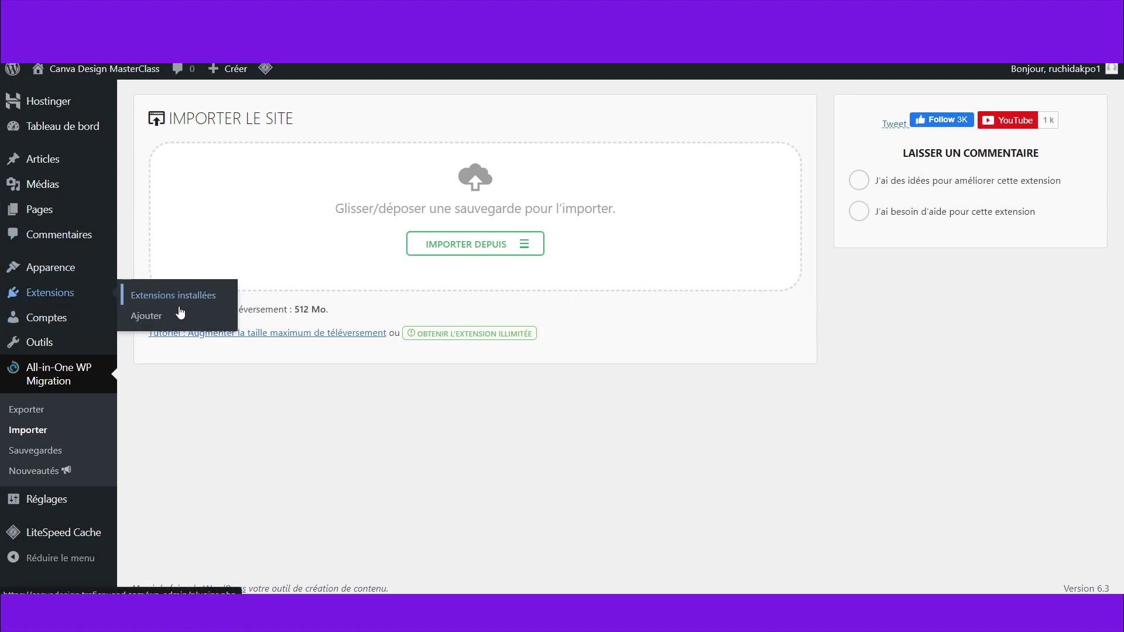
pyautogui.click(157, 320)
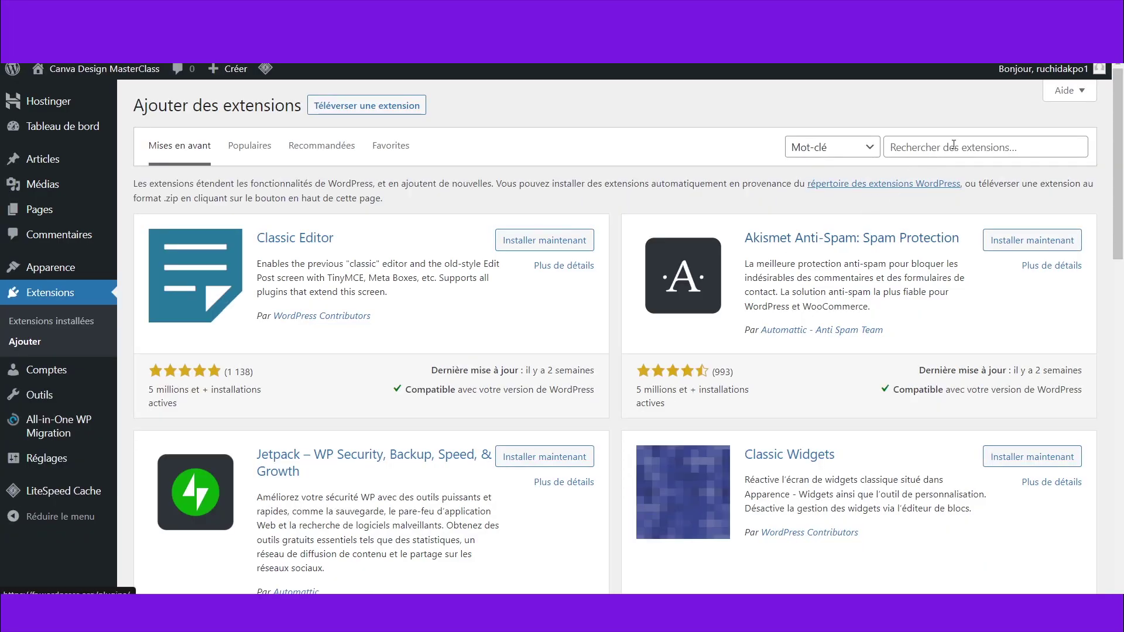
pyautogui.click(953, 147)
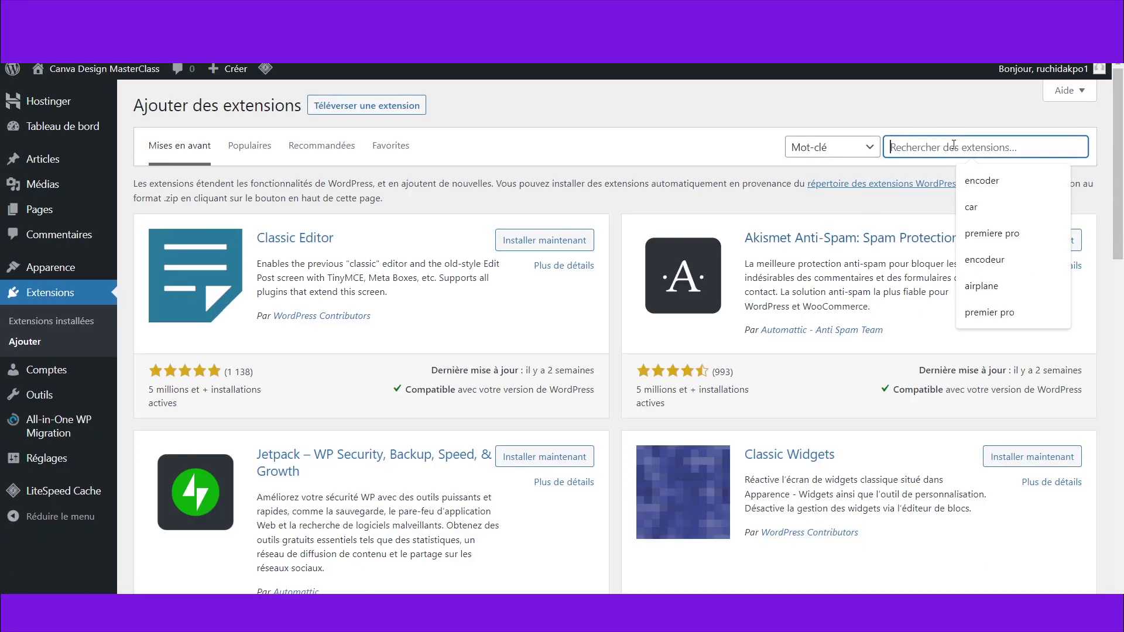
pyautogui.write('file manager')
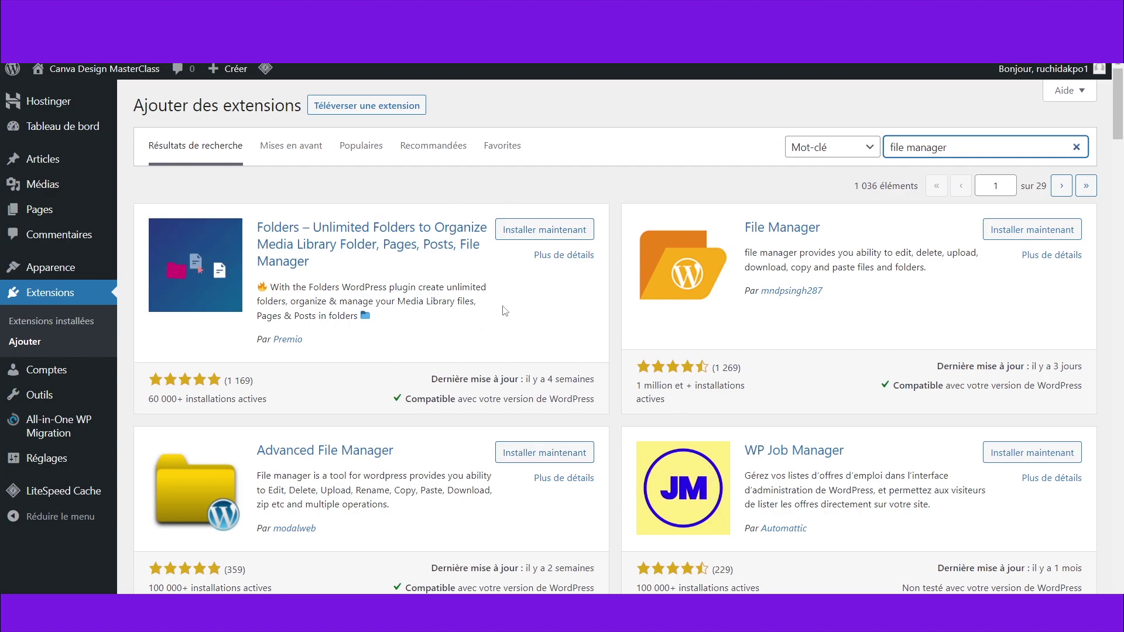
# Install and activate the File Manager plugin from the search results.
pyautogui.scroll(-2, 507, 310)
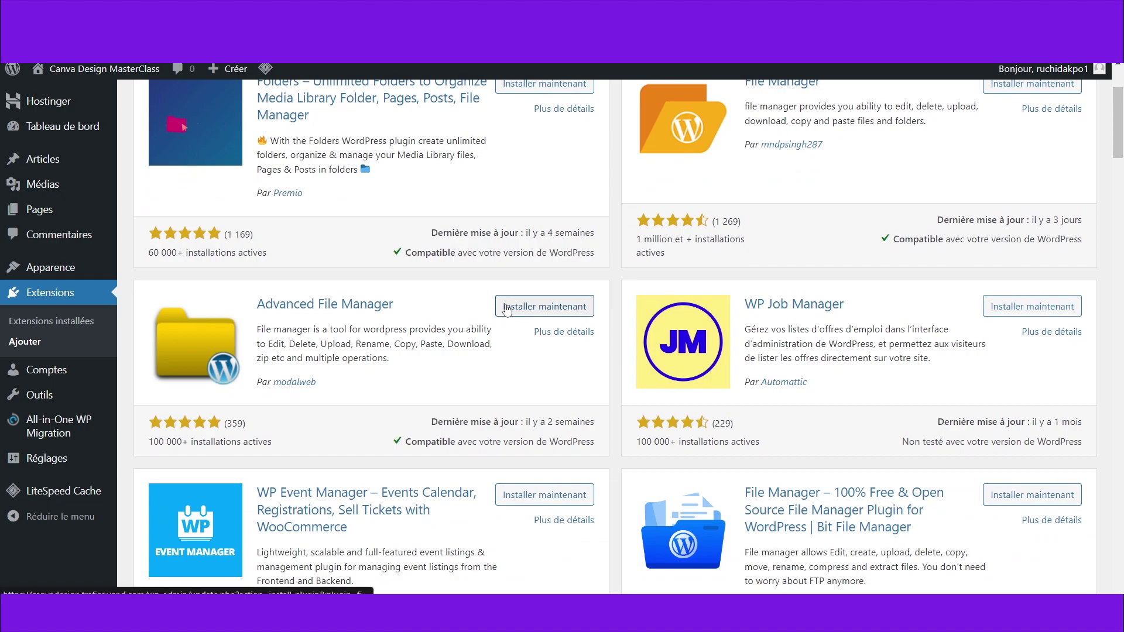
pyautogui.scroll(-3, 816, 409)
pyautogui.scroll(5, 816, 409)
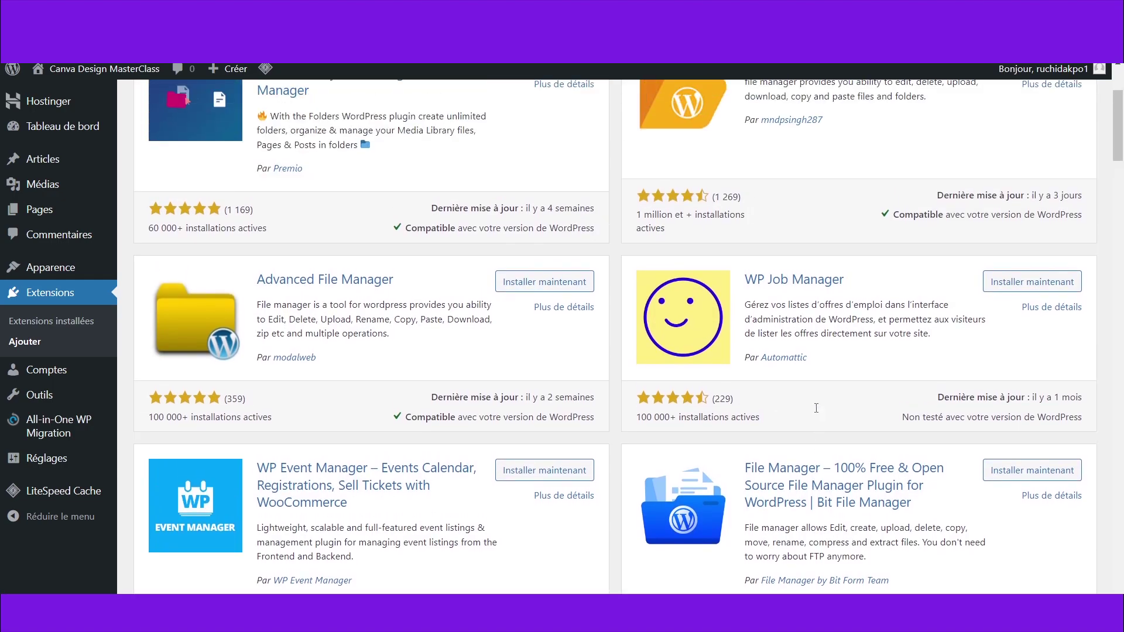
pyautogui.scroll(1, 754, 418)
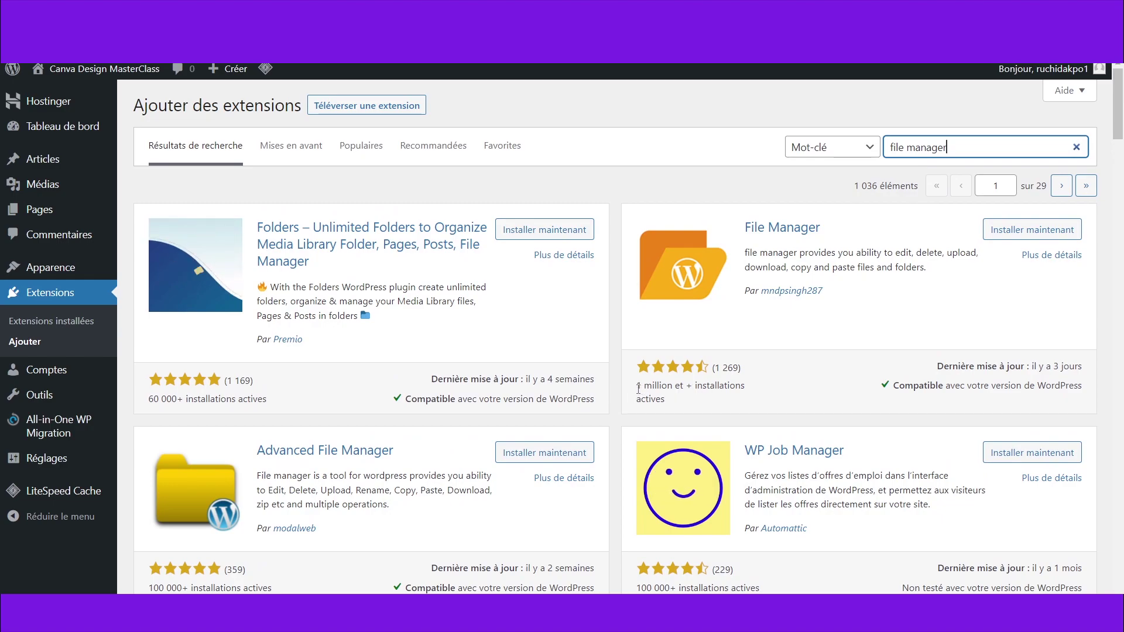
pyautogui.moveTo(636, 386); pyautogui.dragTo(754, 403)
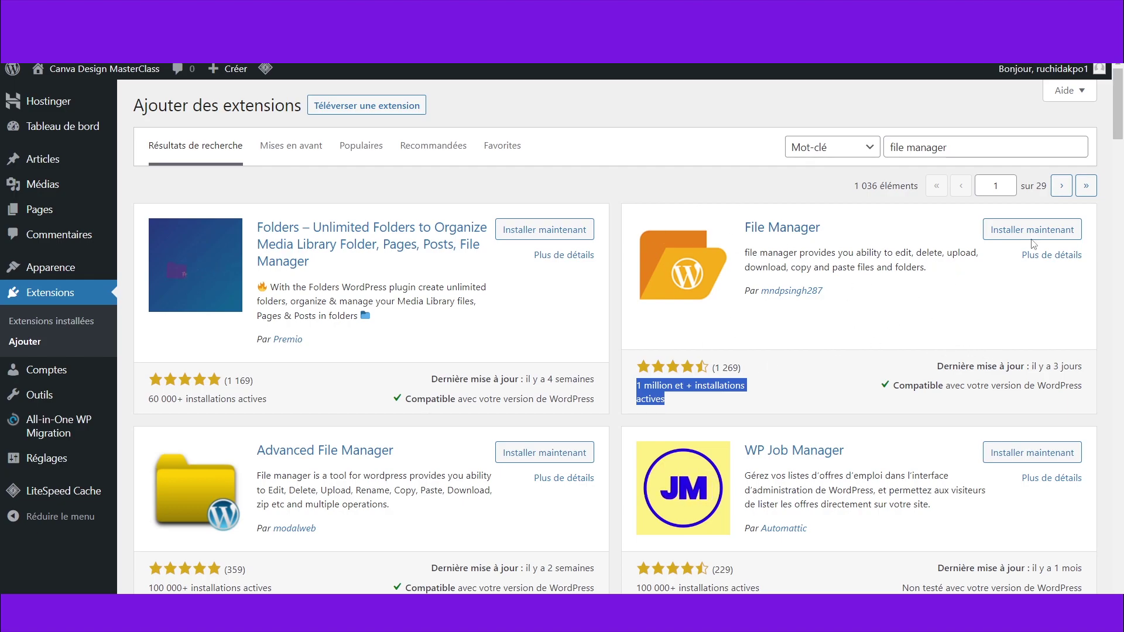
pyautogui.click(1025, 232)
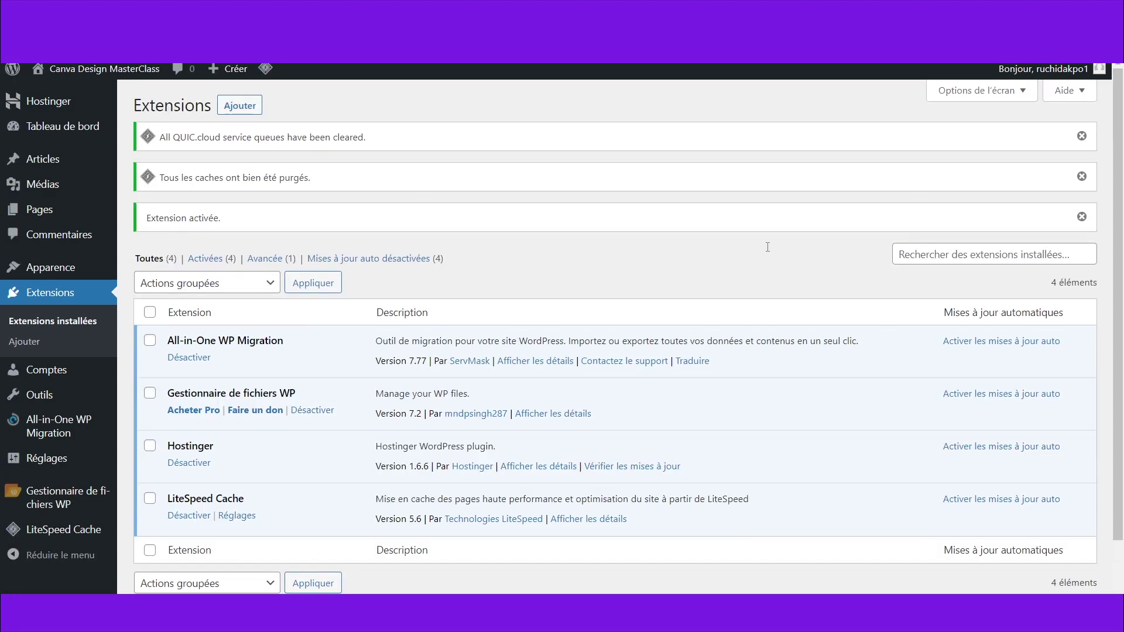
# Open the newly installed WP file manager and dismiss its welcome sign-up dialog.
pyautogui.moveTo(71, 498)
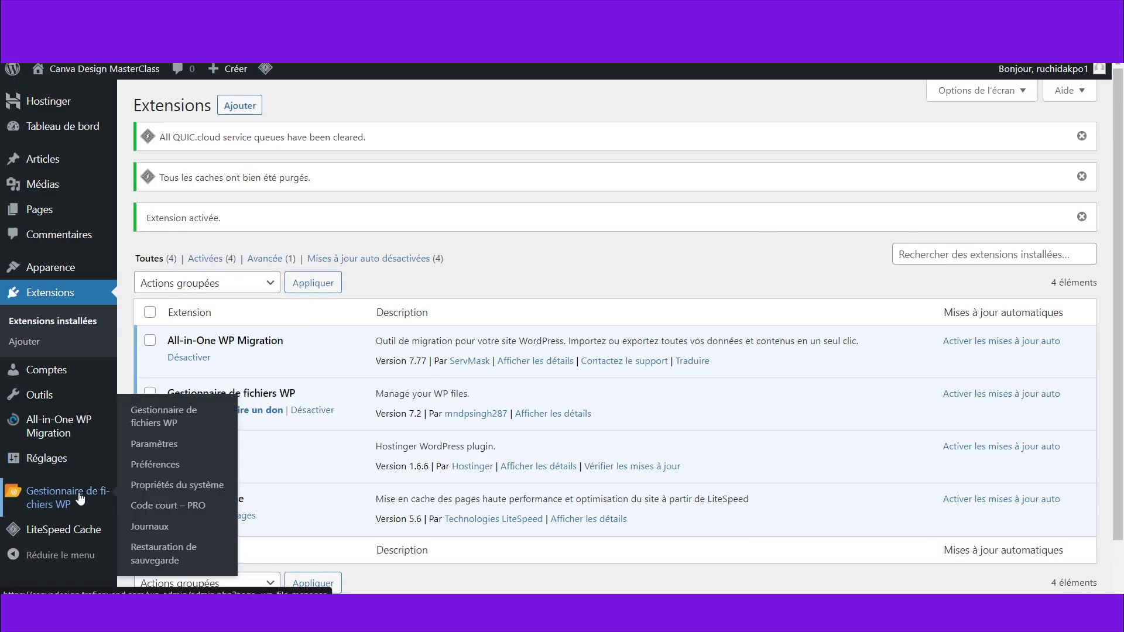
pyautogui.click(69, 499)
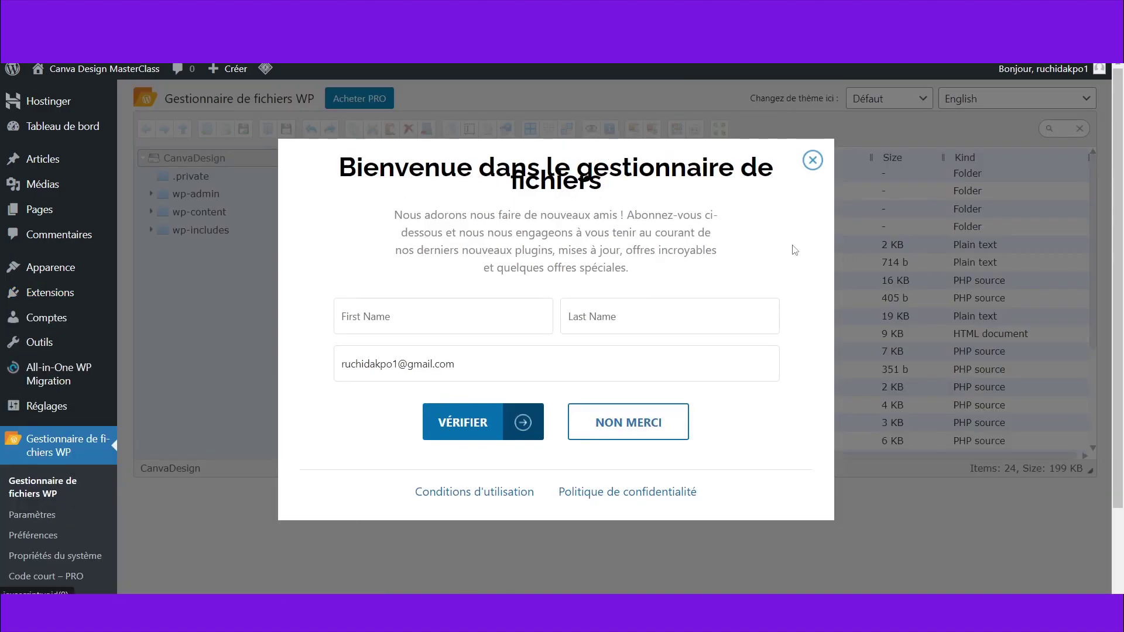
pyautogui.click(812, 161)
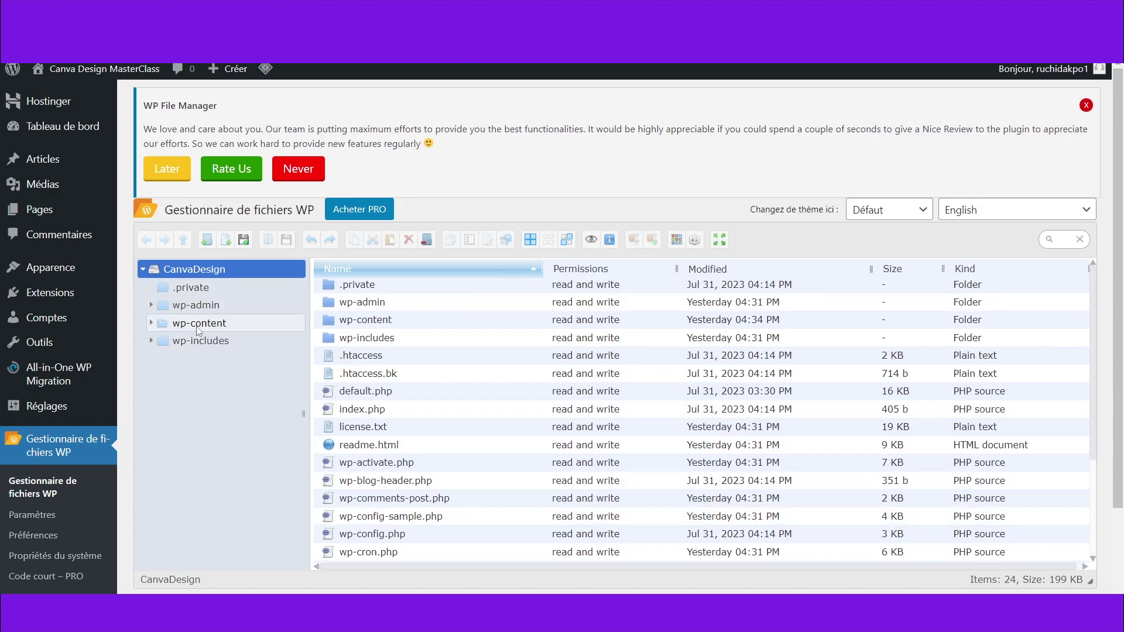
# Open the ai1wm-backups folder inside wp-content in the file manager.
pyautogui.click(221, 329)
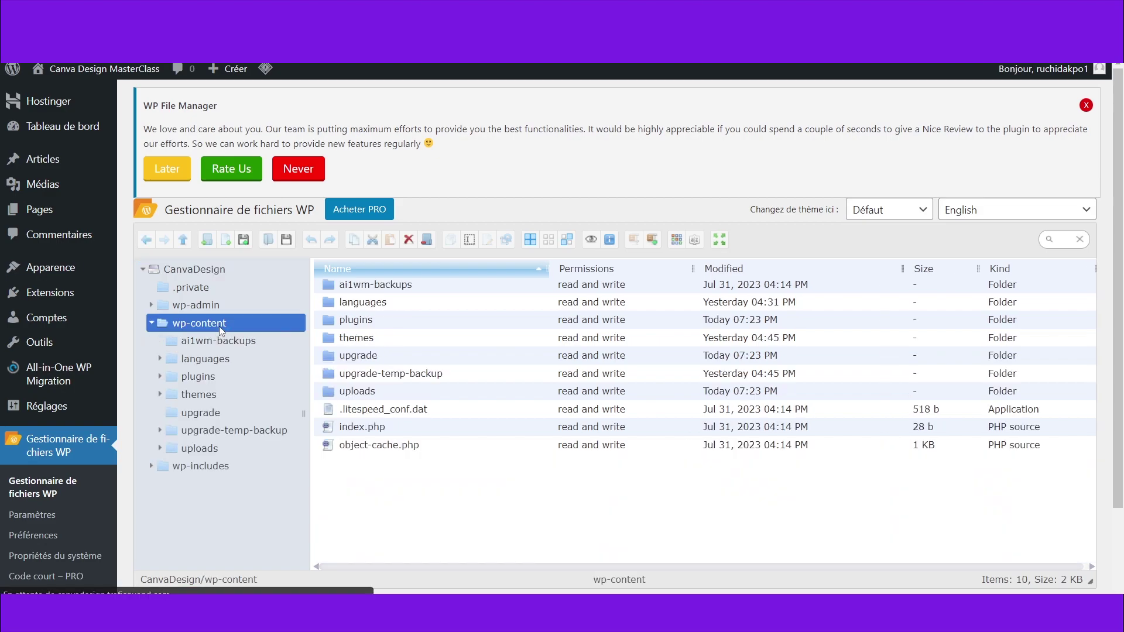
pyautogui.click(204, 327)
pyautogui.click(204, 327)
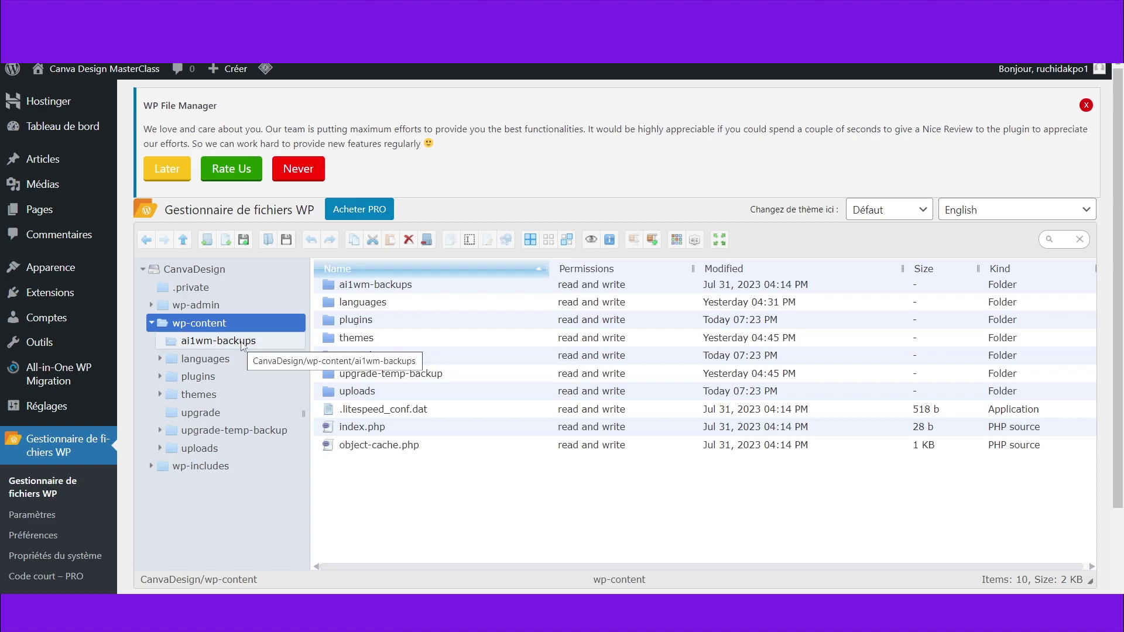
pyautogui.click(242, 345)
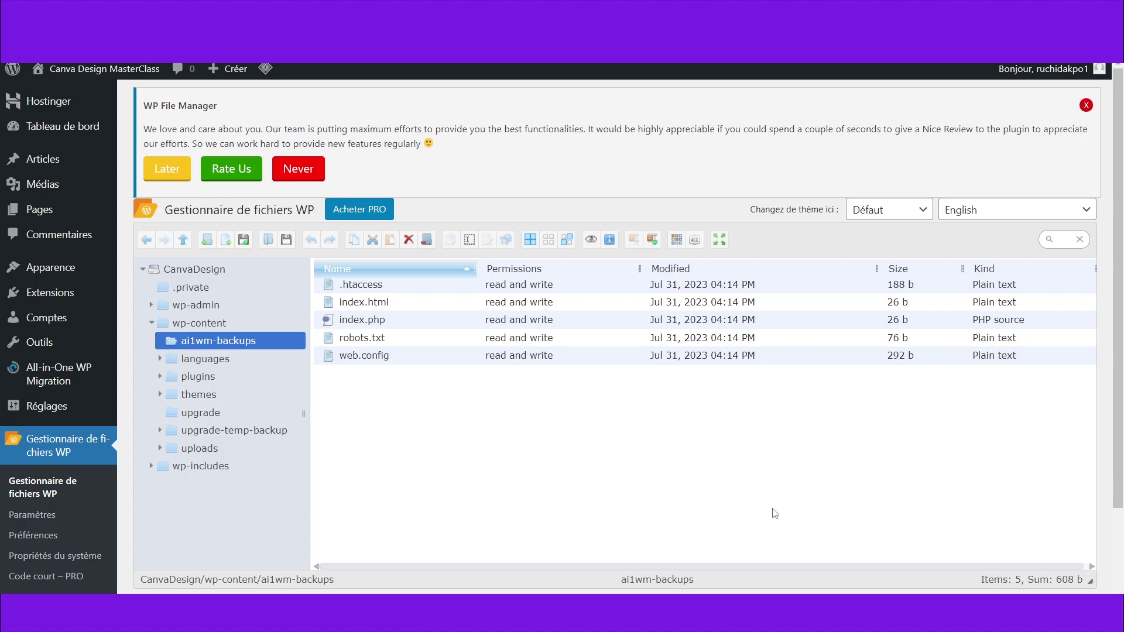
pyautogui.click(733, 522)
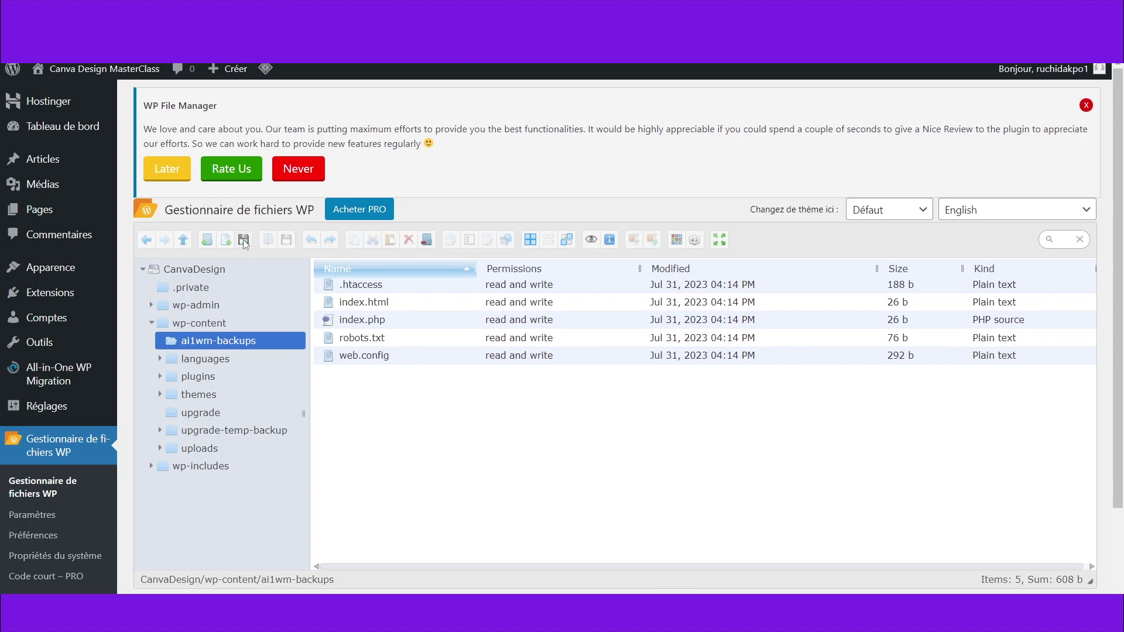
pyautogui.click(243, 240)
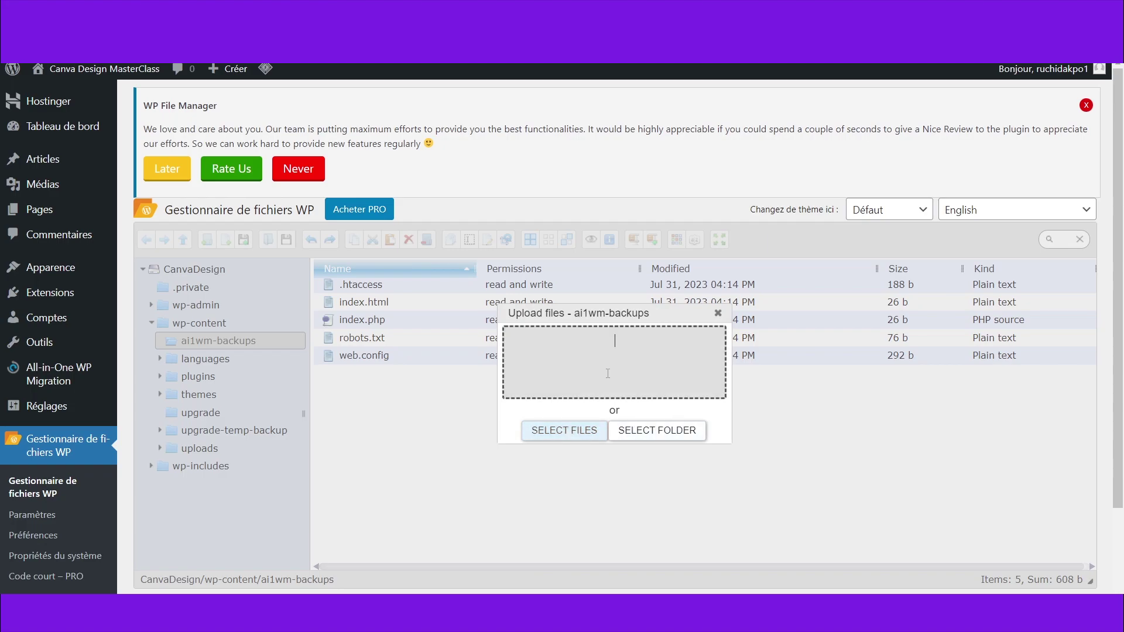
pyautogui.click(575, 431)
pyautogui.scroll(-3, 381, 182)
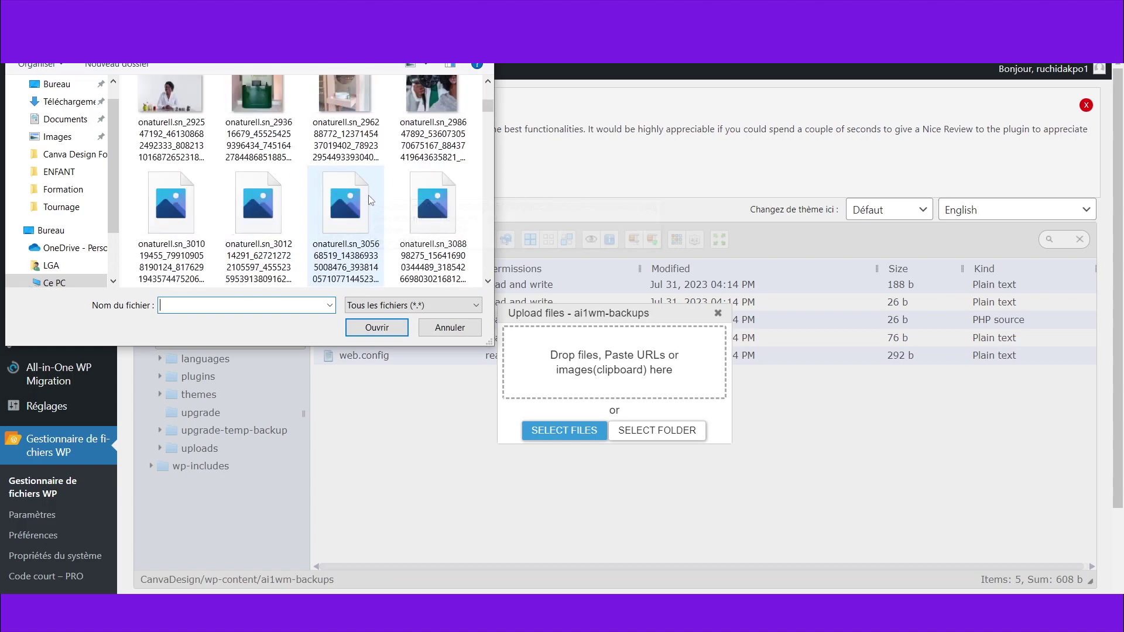
pyautogui.scroll(3, 409, 179)
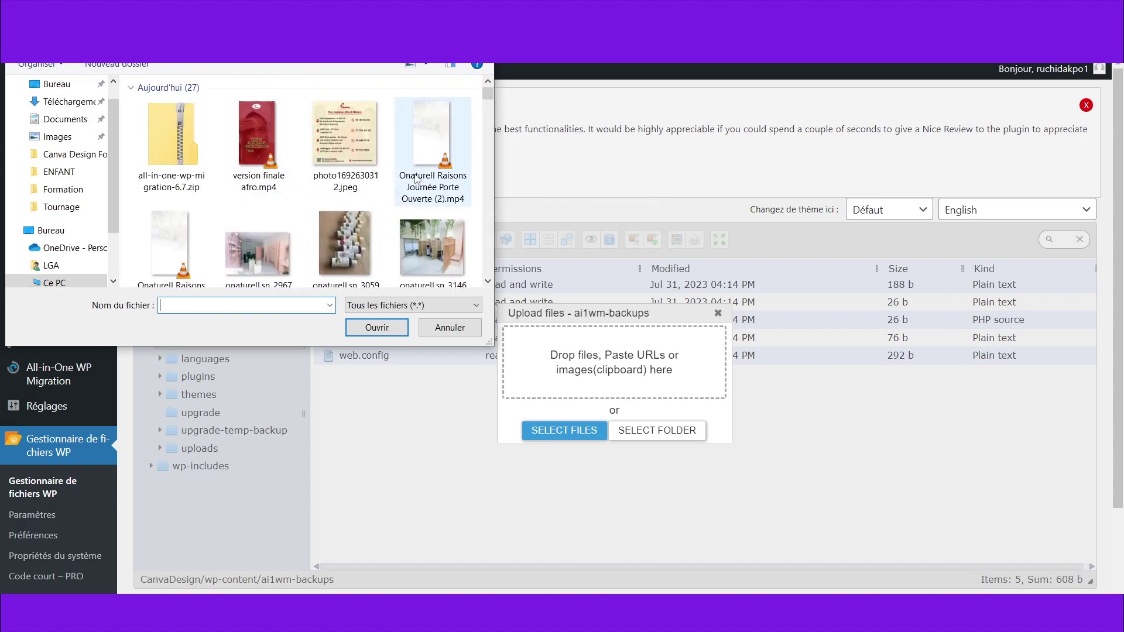
pyautogui.scroll(-5, 403, 204)
pyautogui.scroll(-3, 351, 227)
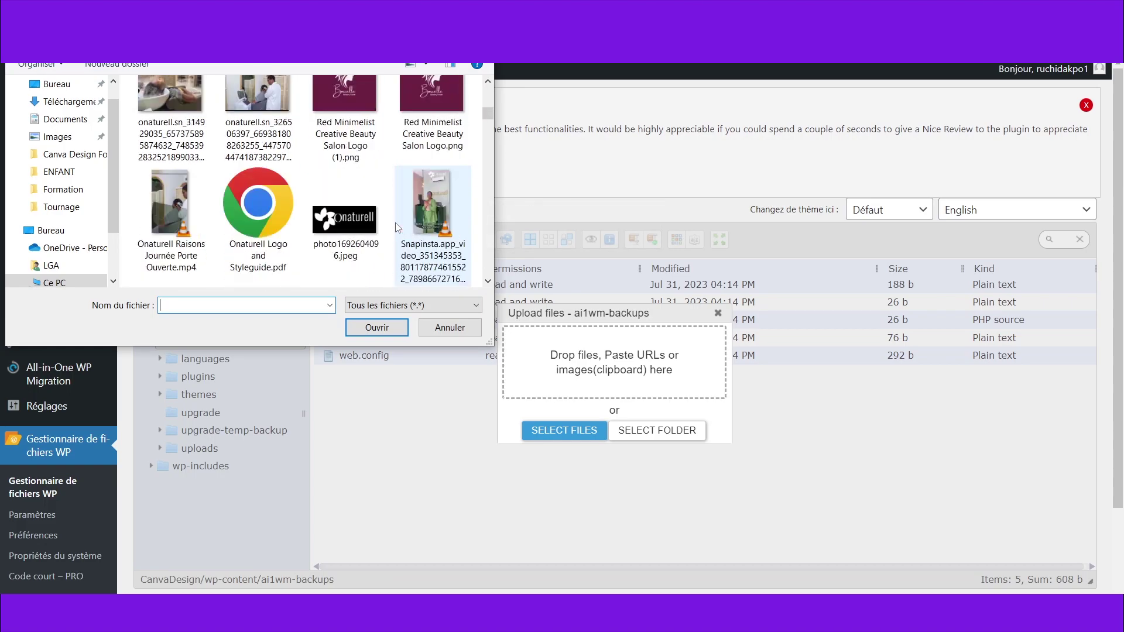
pyautogui.scroll(-5, 230, 224)
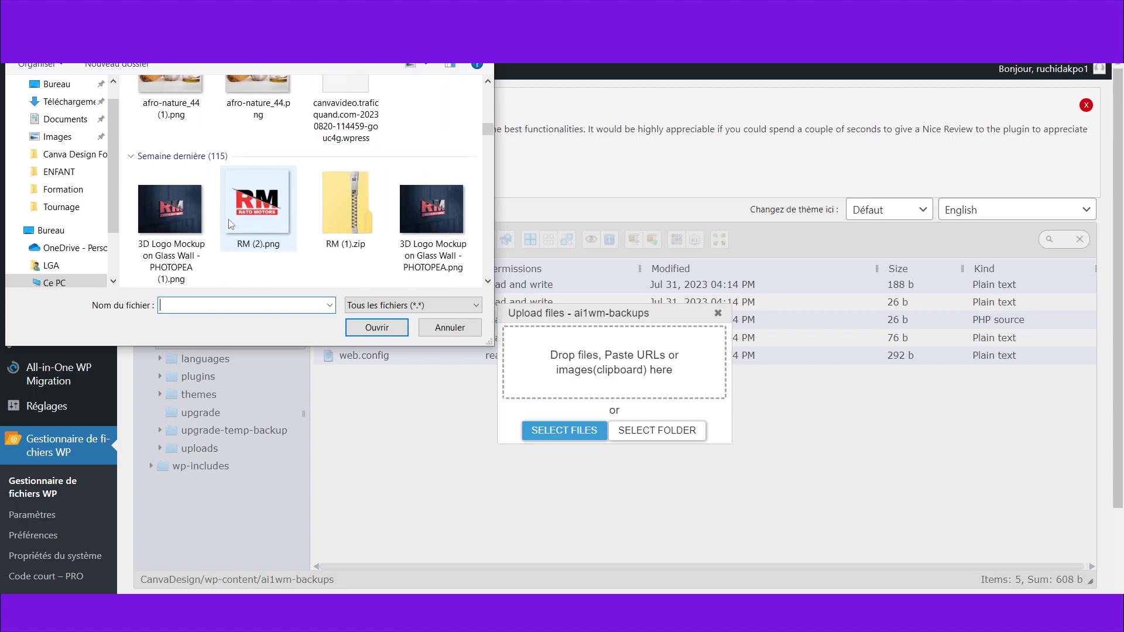
pyautogui.click(353, 124)
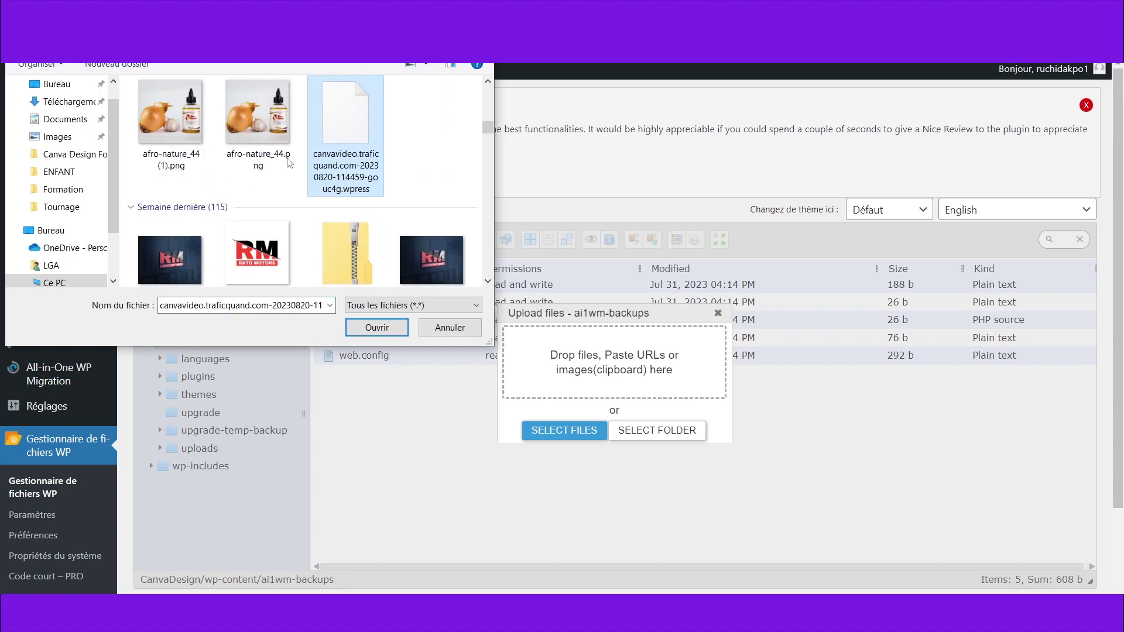
pyautogui.click(374, 326)
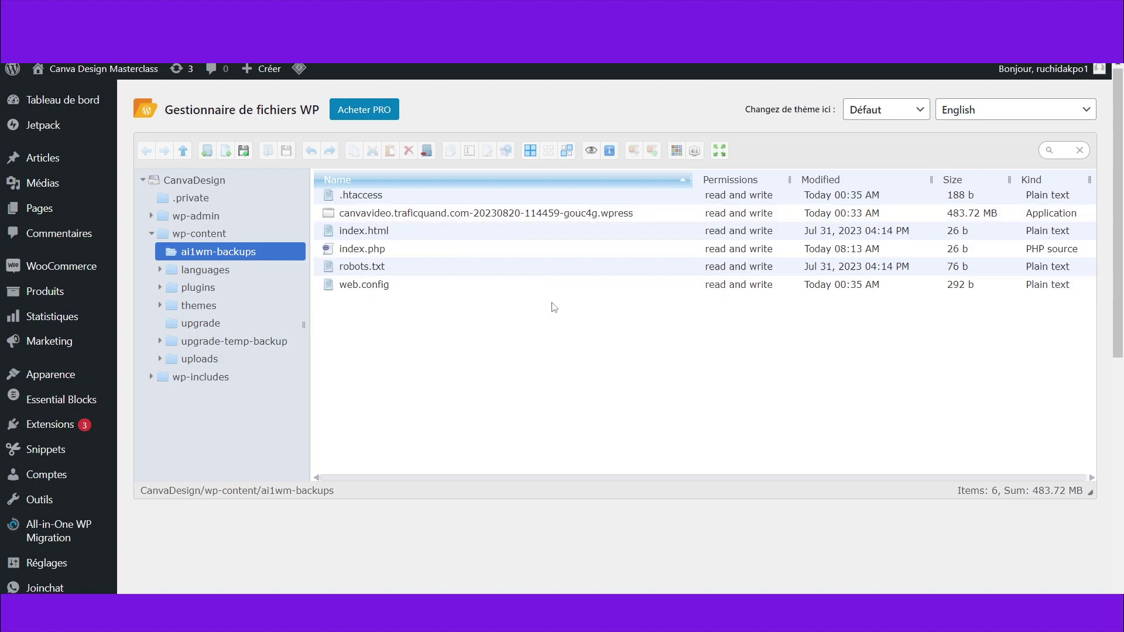
pyautogui.scroll(-4, 549, 306)
pyautogui.scroll(2, 549, 309)
pyautogui.scroll(-4, 474, 305)
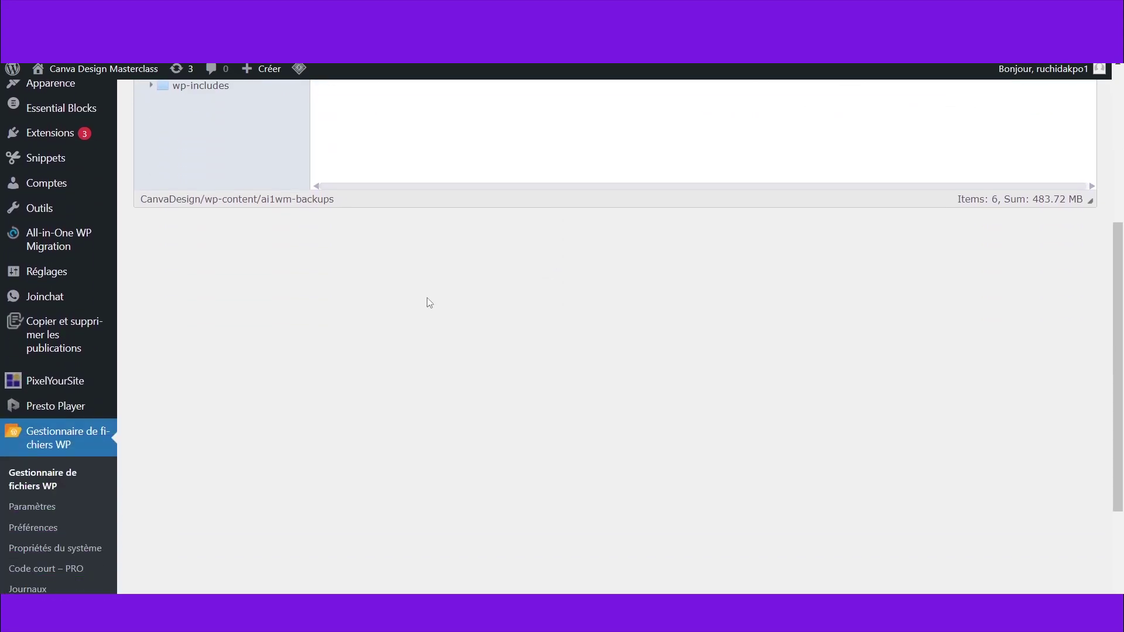
pyautogui.scroll(-2, 47, 249)
pyautogui.scroll(4, 59, 387)
pyautogui.moveTo(60, 319)
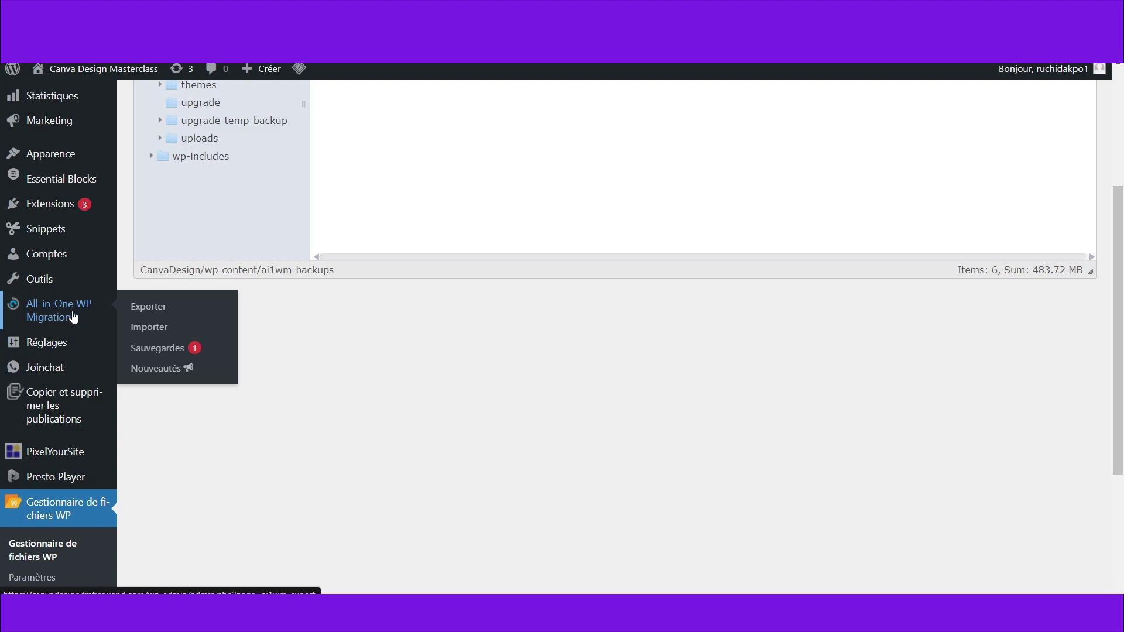
pyautogui.click(164, 349)
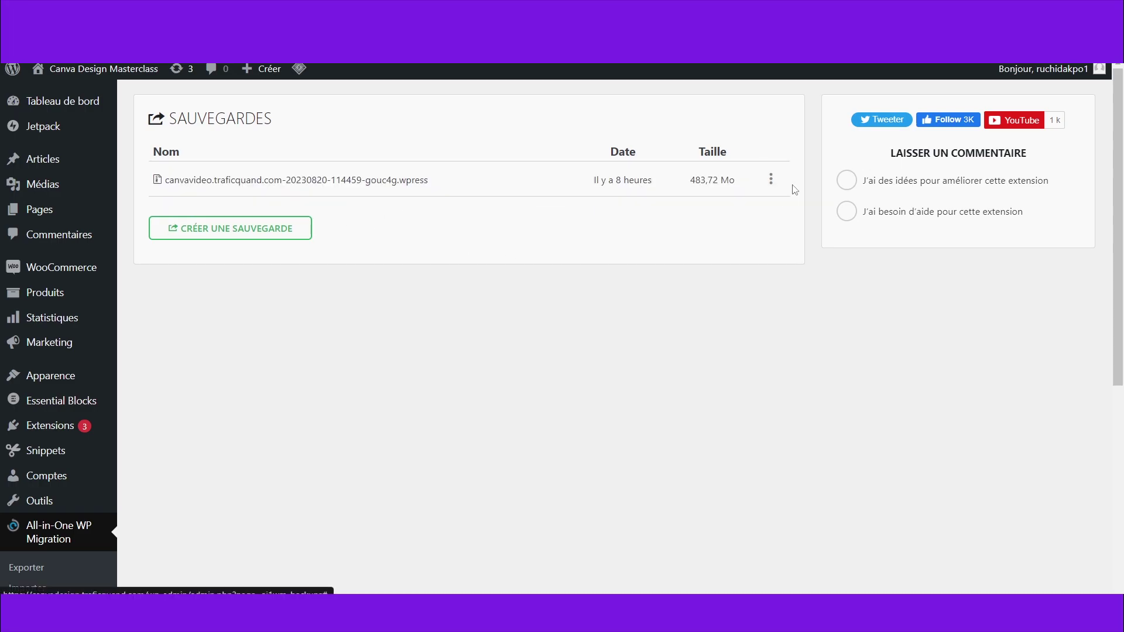
pyautogui.click(771, 183)
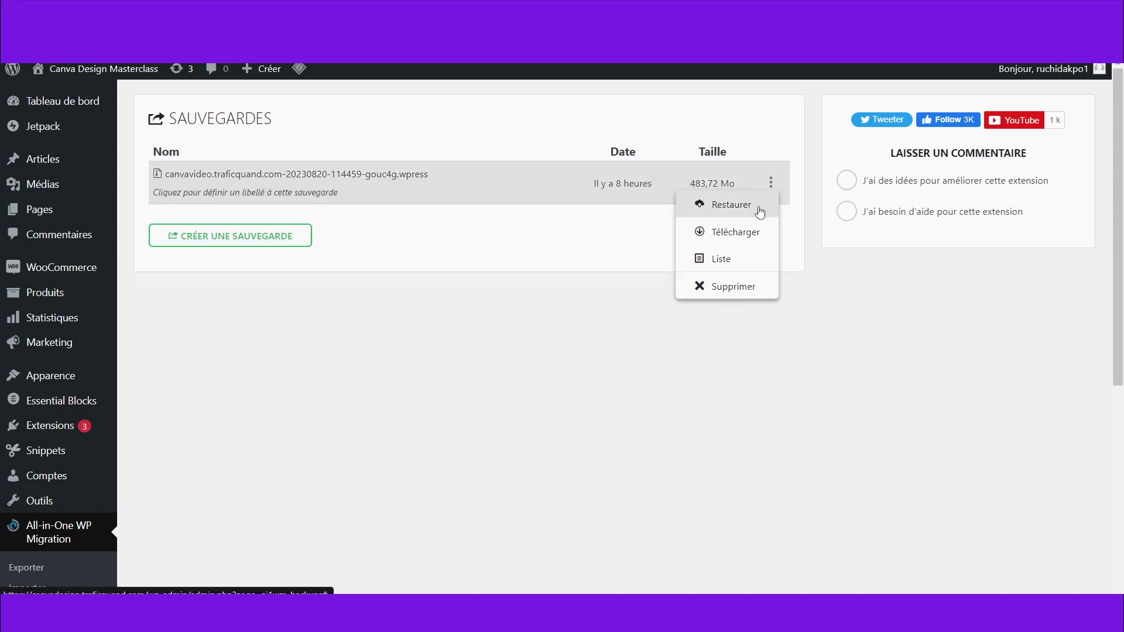
pyautogui.click(755, 206)
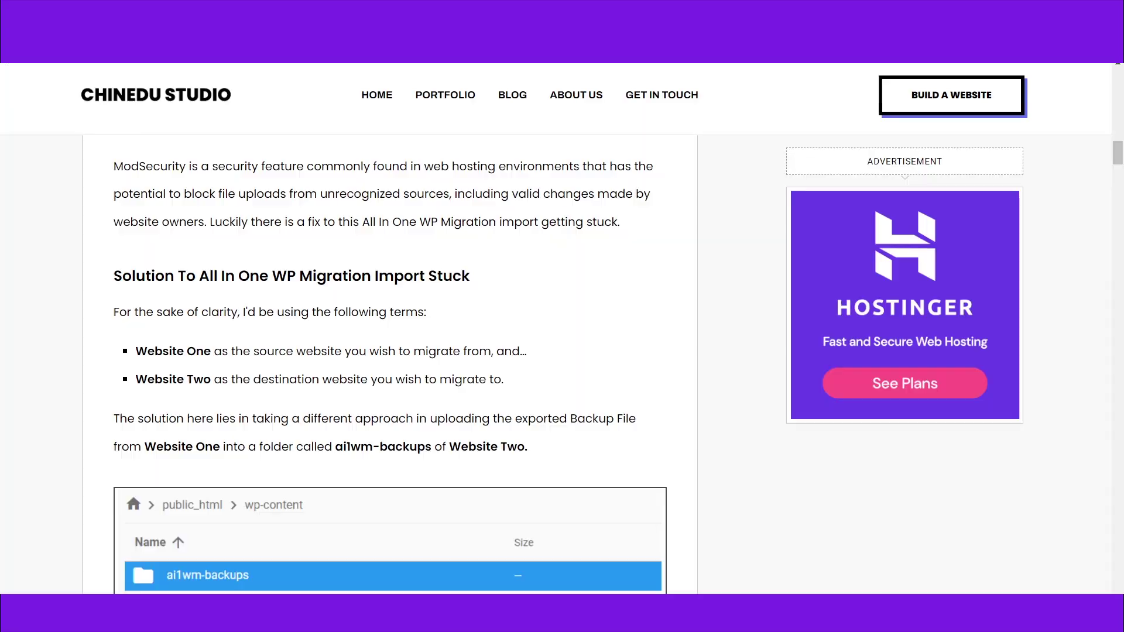
# Download the All-in-One WP Migration 6.7 plugin from the Chinedu Studio article on fixing the stuck import.
pyautogui.scroll(2, 563, 305)
pyautogui.scroll(20, 563, 305)
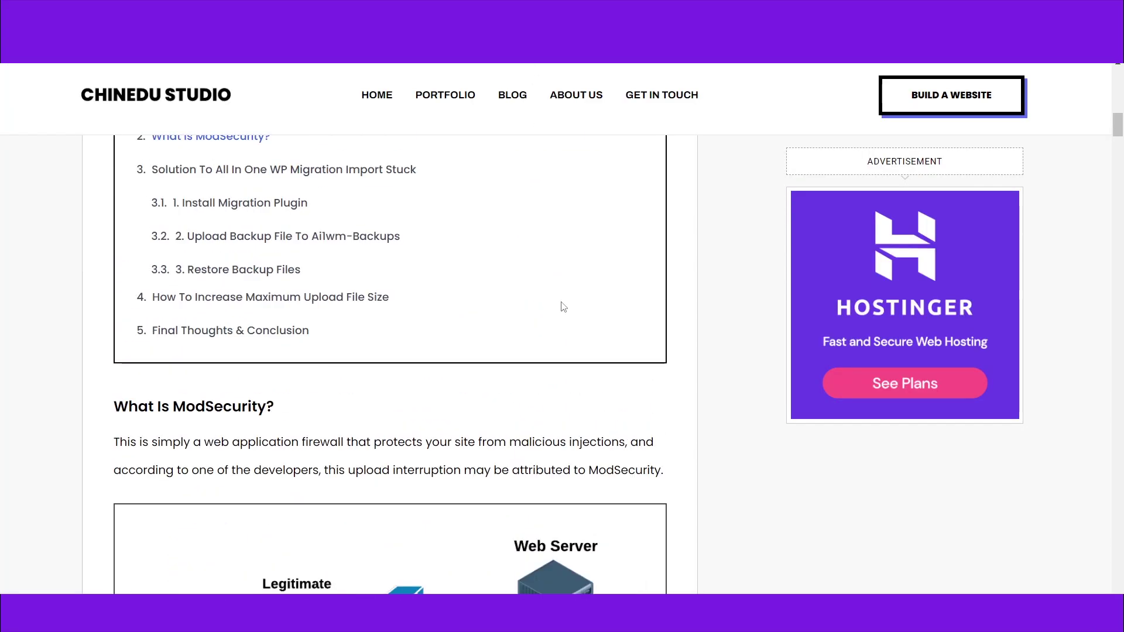
pyautogui.scroll(10, 563, 306)
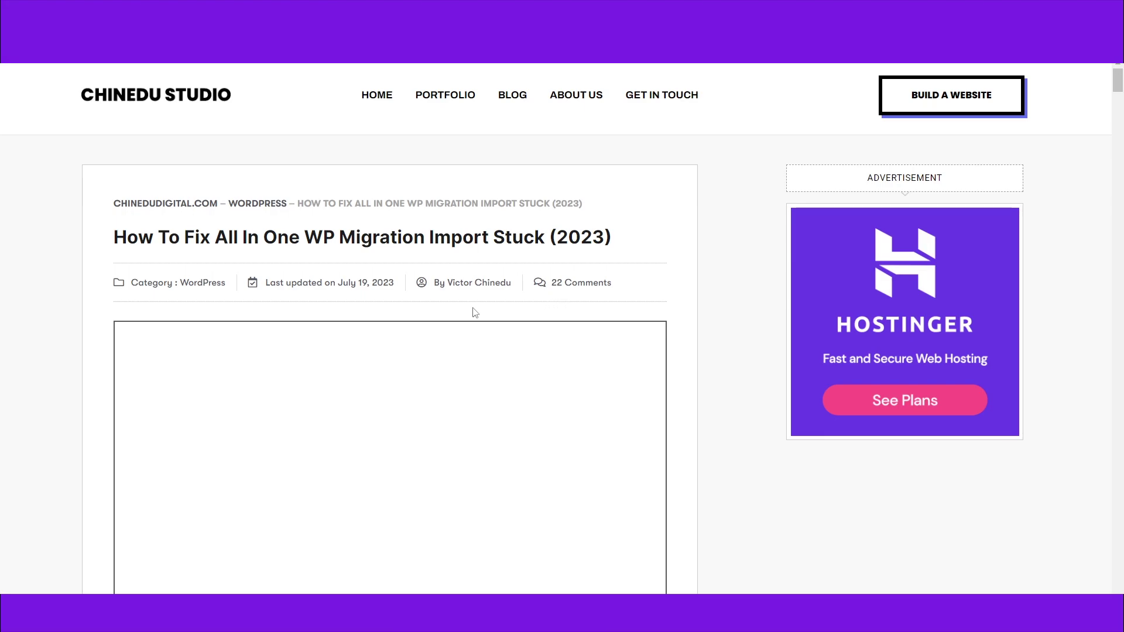
pyautogui.scroll(-10, 475, 312)
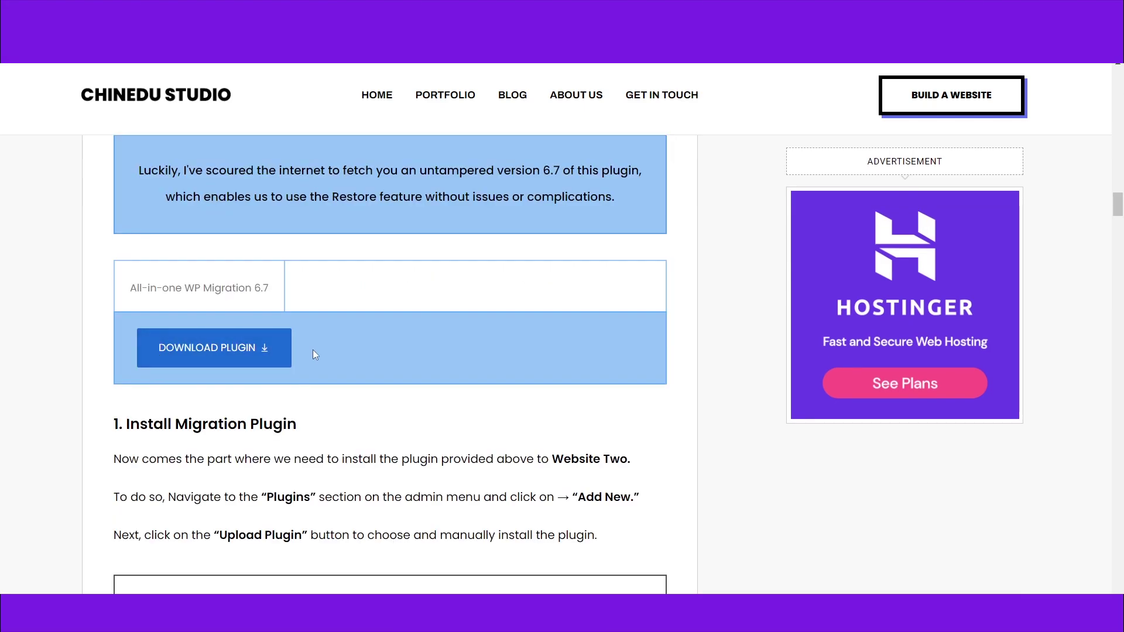
pyautogui.click(223, 350)
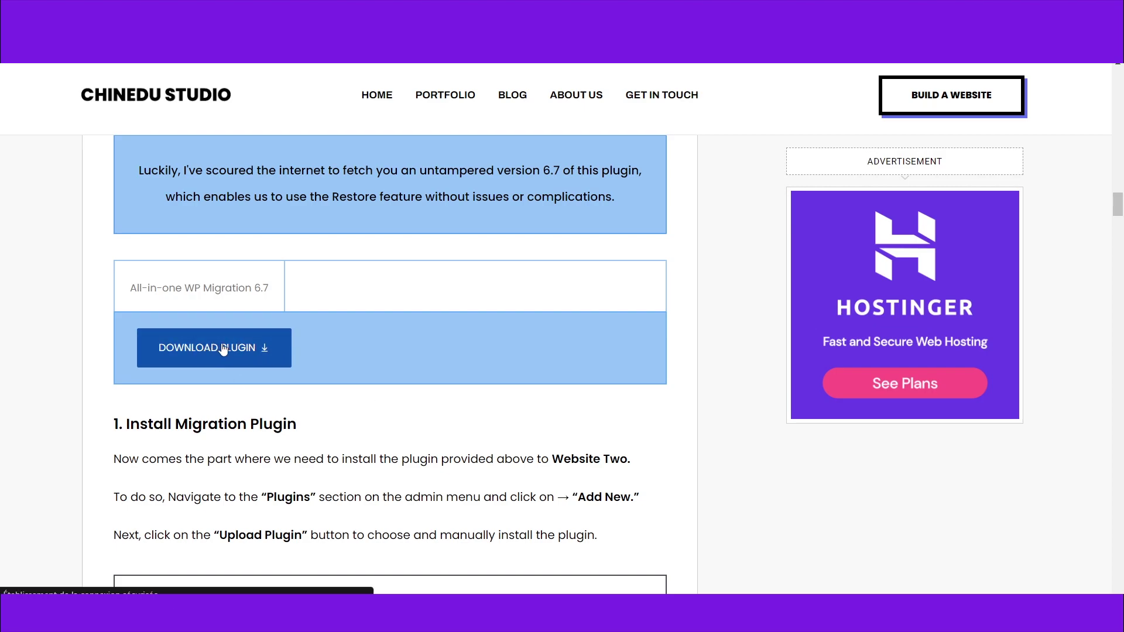
pyautogui.scroll(-2, 344, 455)
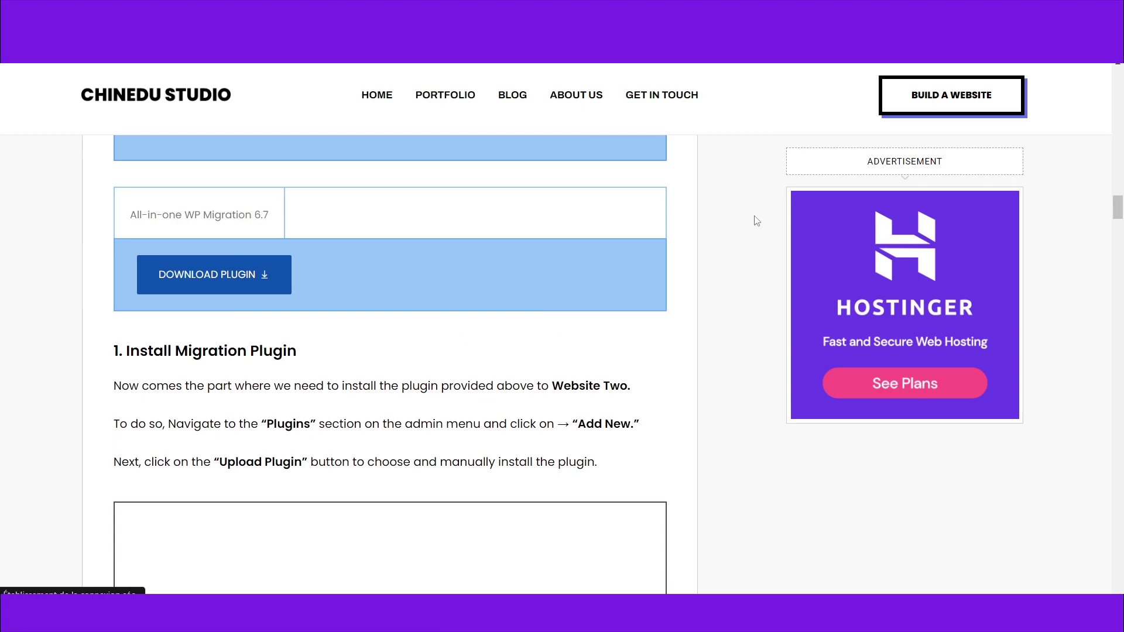
pyautogui.scroll(8, 753, 220)
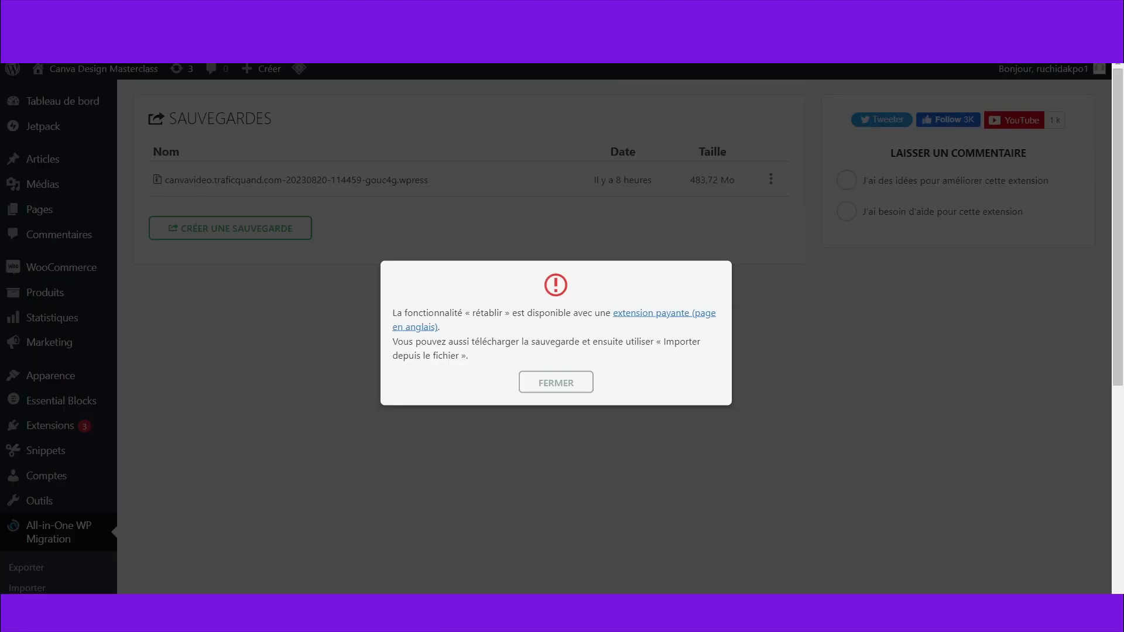
# Dismiss the restore message, then deactivate the installed All-in-One WP Migration extension and delete it with its data.
pyautogui.click(556, 383)
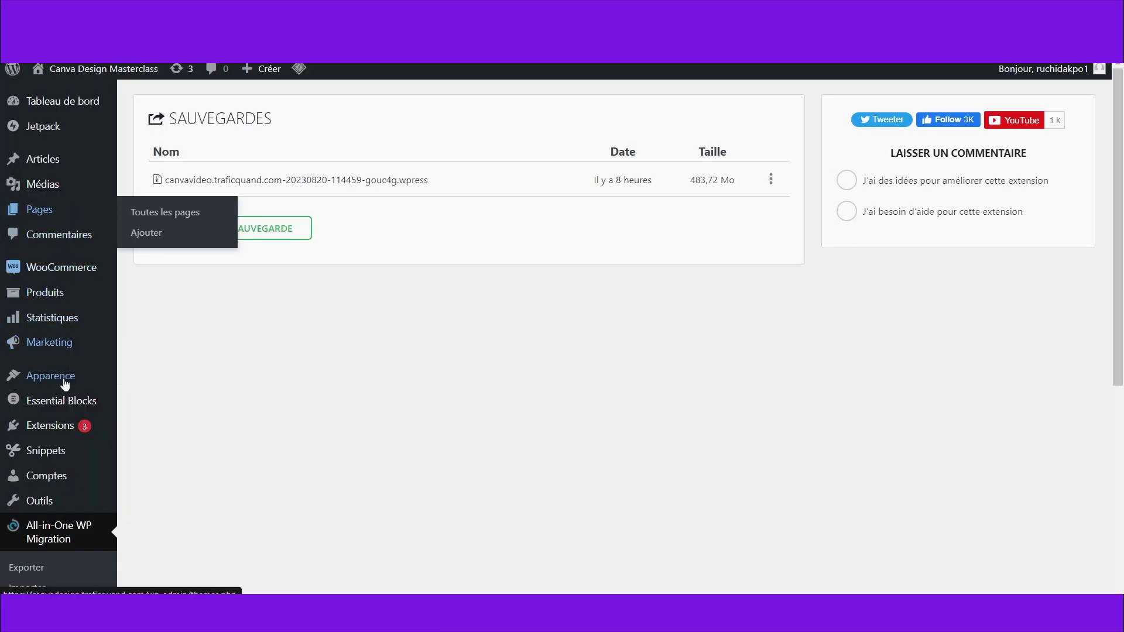
pyautogui.moveTo(60, 433)
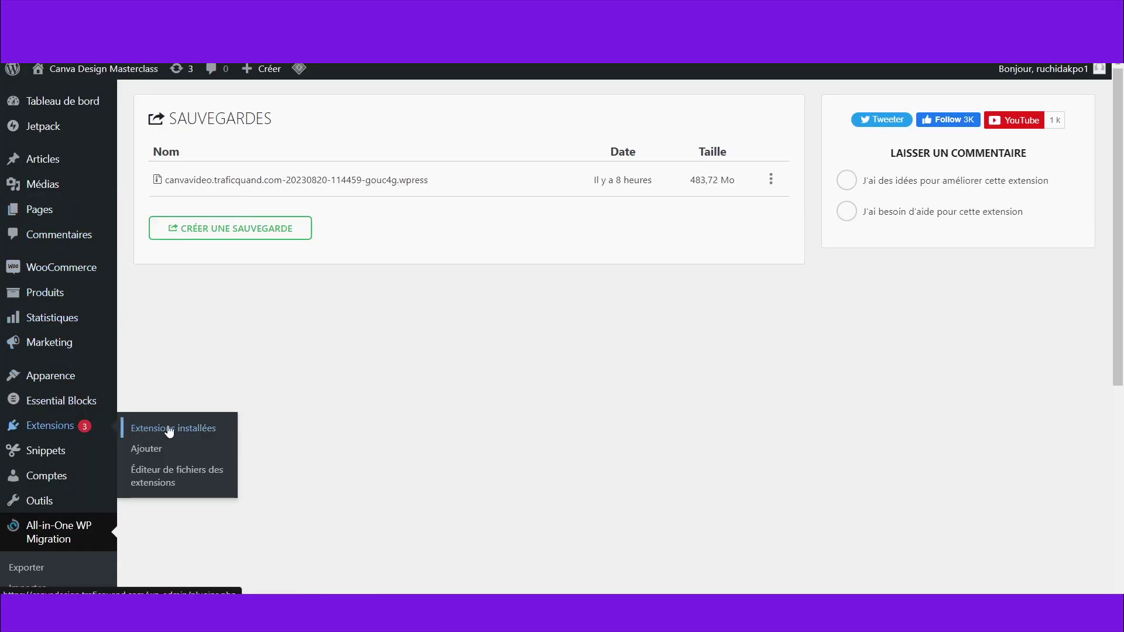
pyautogui.click(232, 423)
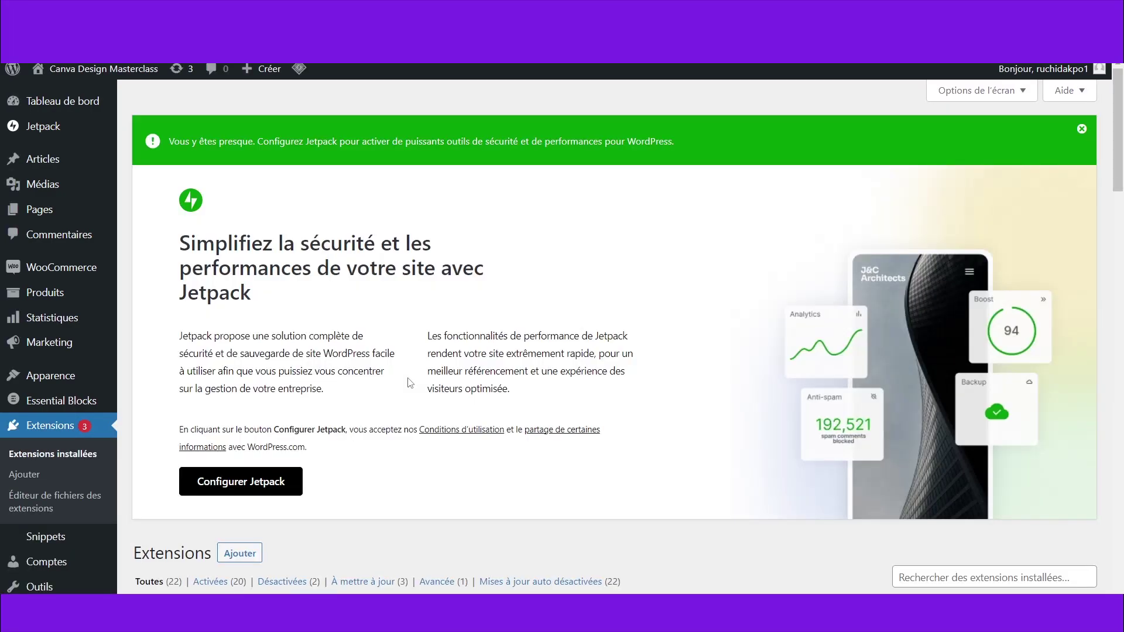
pyautogui.scroll(-5, 409, 381)
pyautogui.click(188, 315)
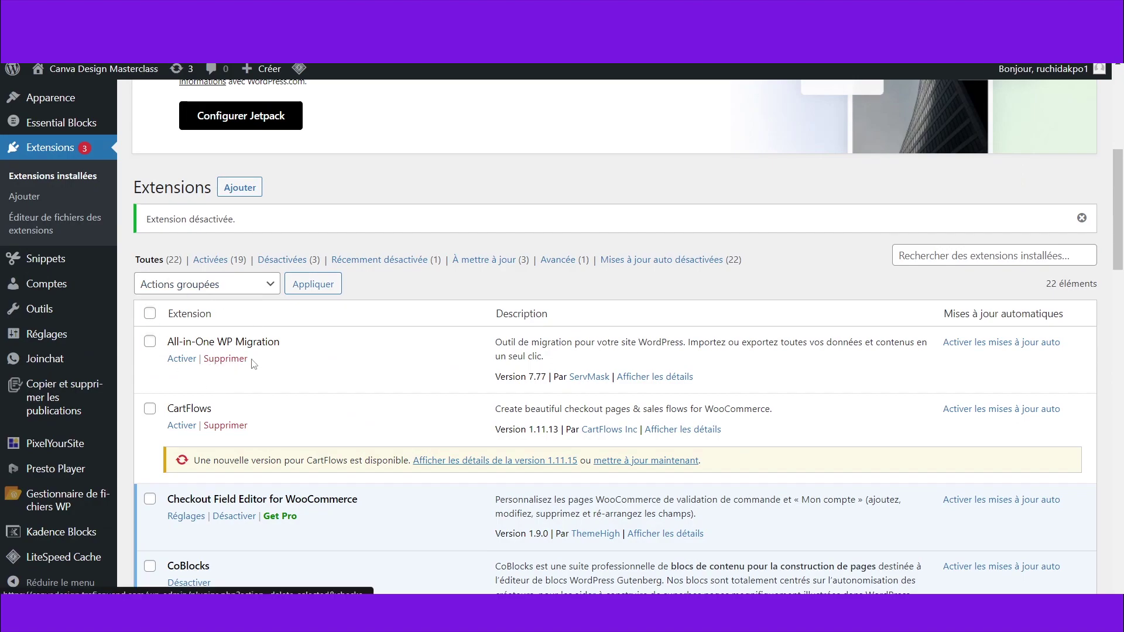
pyautogui.click(222, 363)
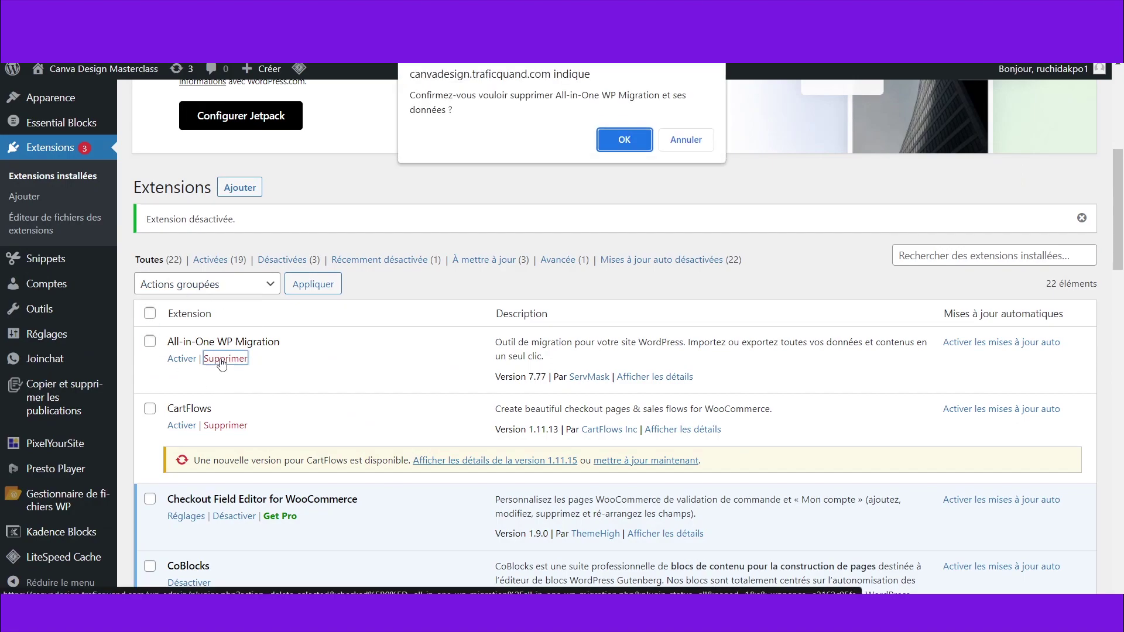
pyautogui.click(613, 132)
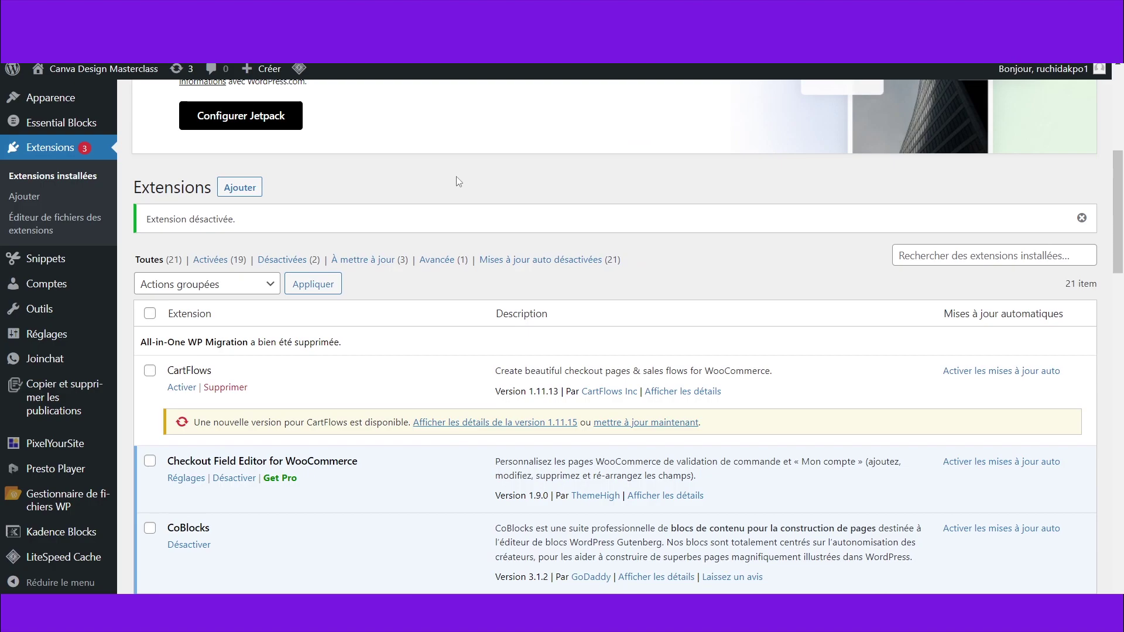
# Upload all-in-one-wp-migration-6.7.zip from the downloads folder as a new extension, install it and activate it.
pyautogui.click(240, 186)
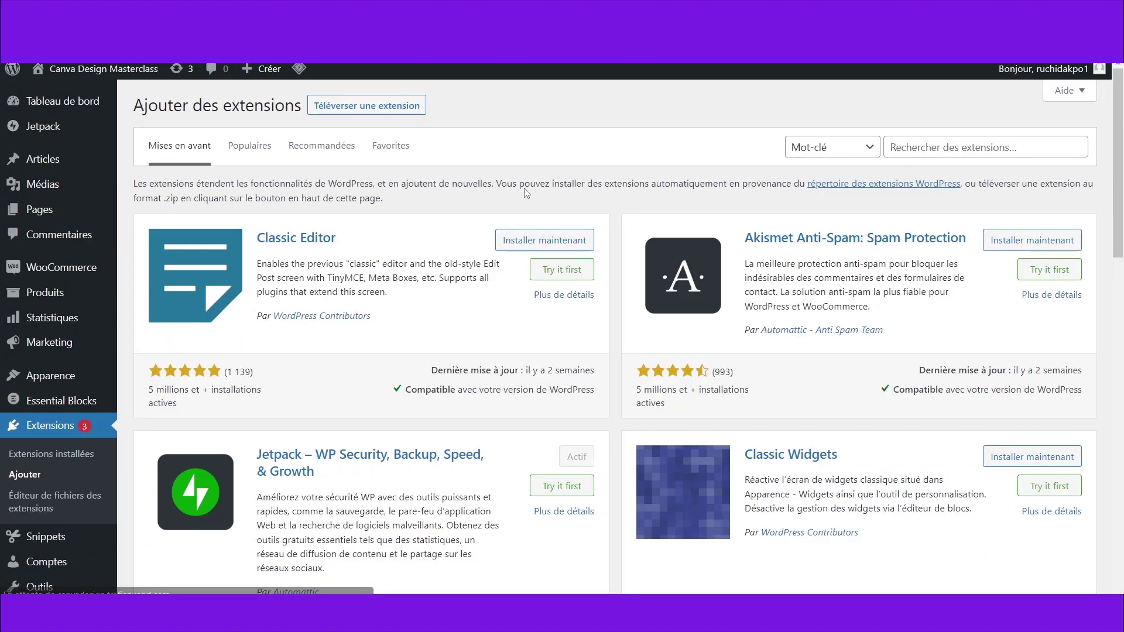
pyautogui.click(369, 105)
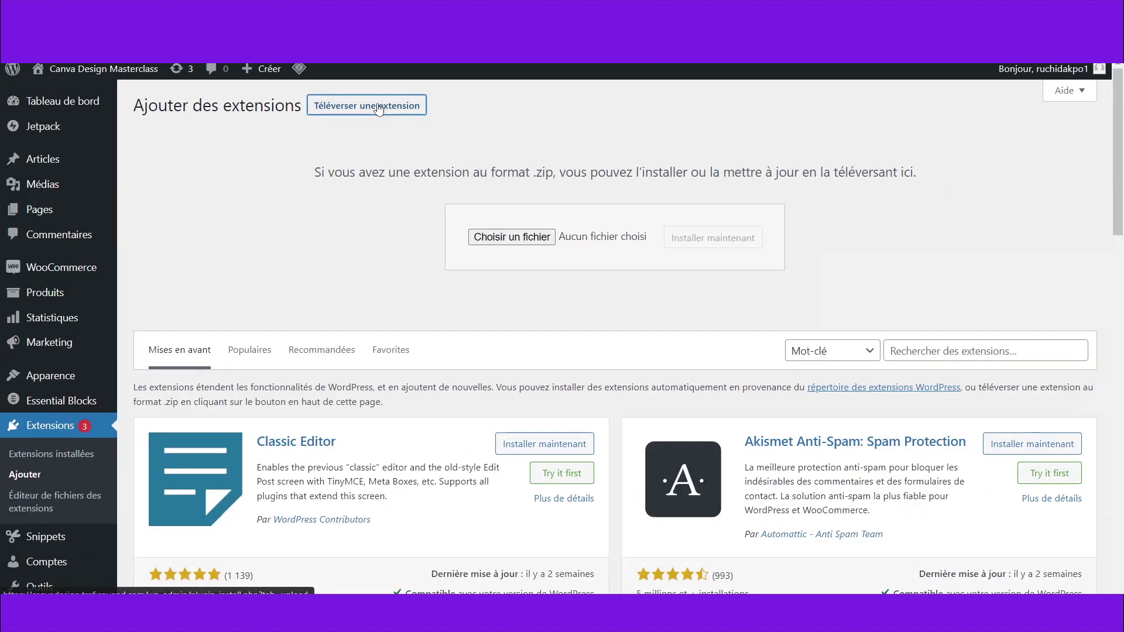
pyautogui.click(526, 244)
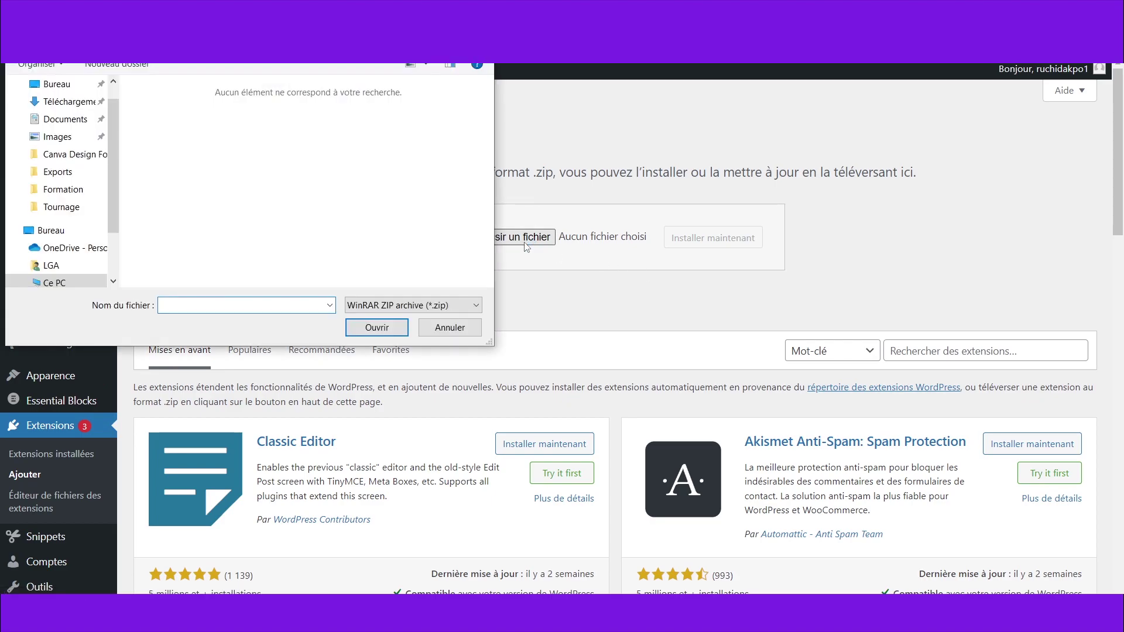
pyautogui.click(65, 101)
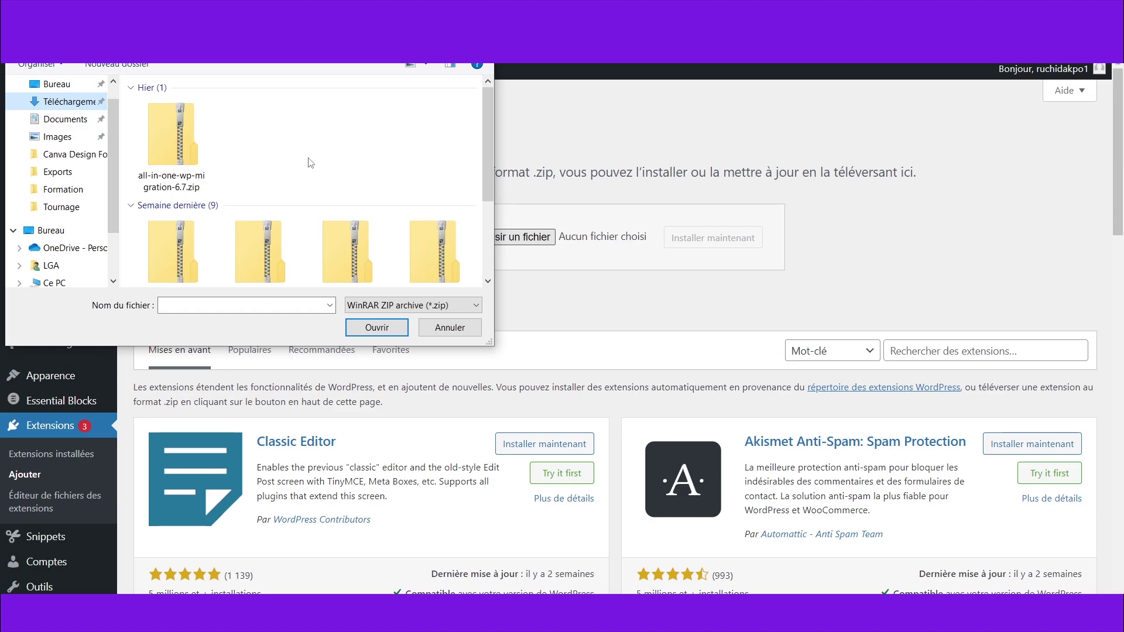
pyautogui.click(188, 145)
pyautogui.click(375, 328)
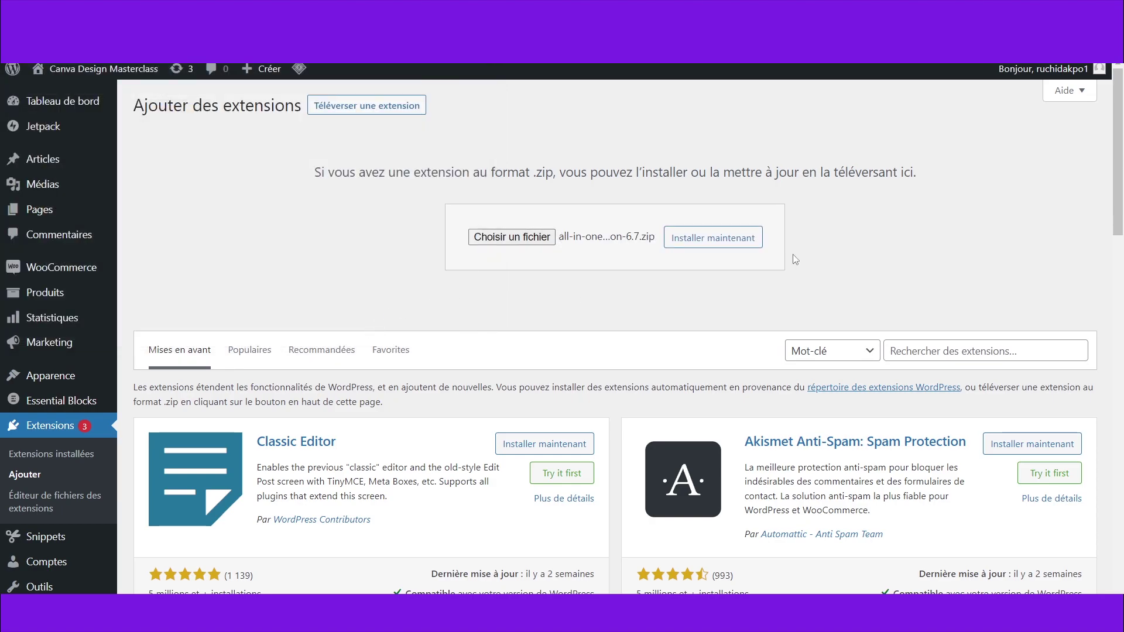
pyautogui.click(731, 238)
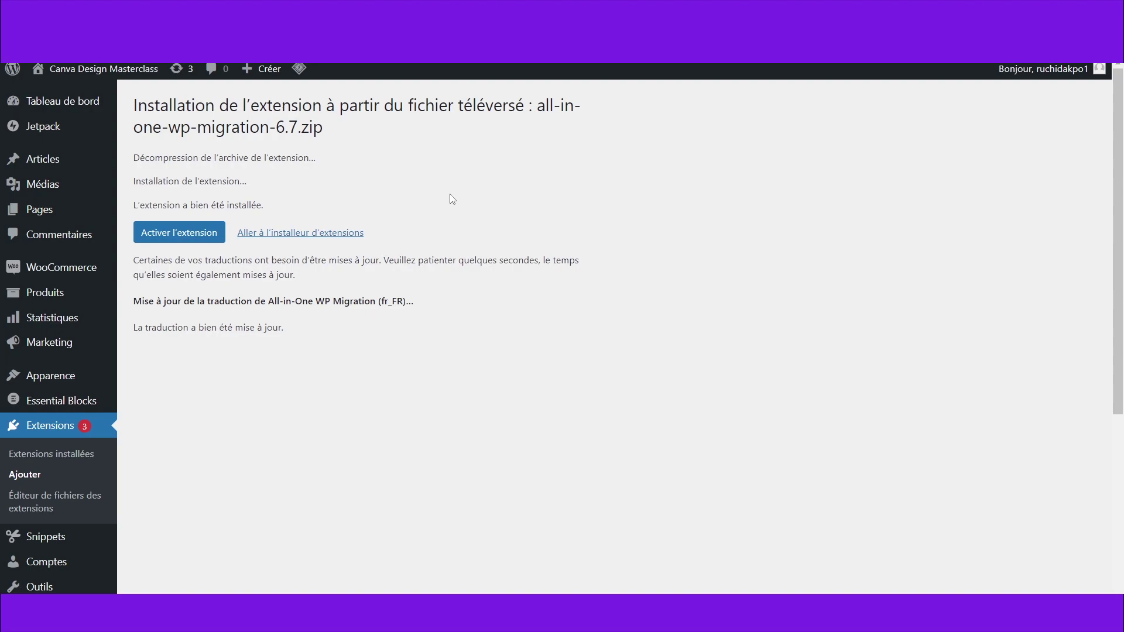
pyautogui.click(201, 233)
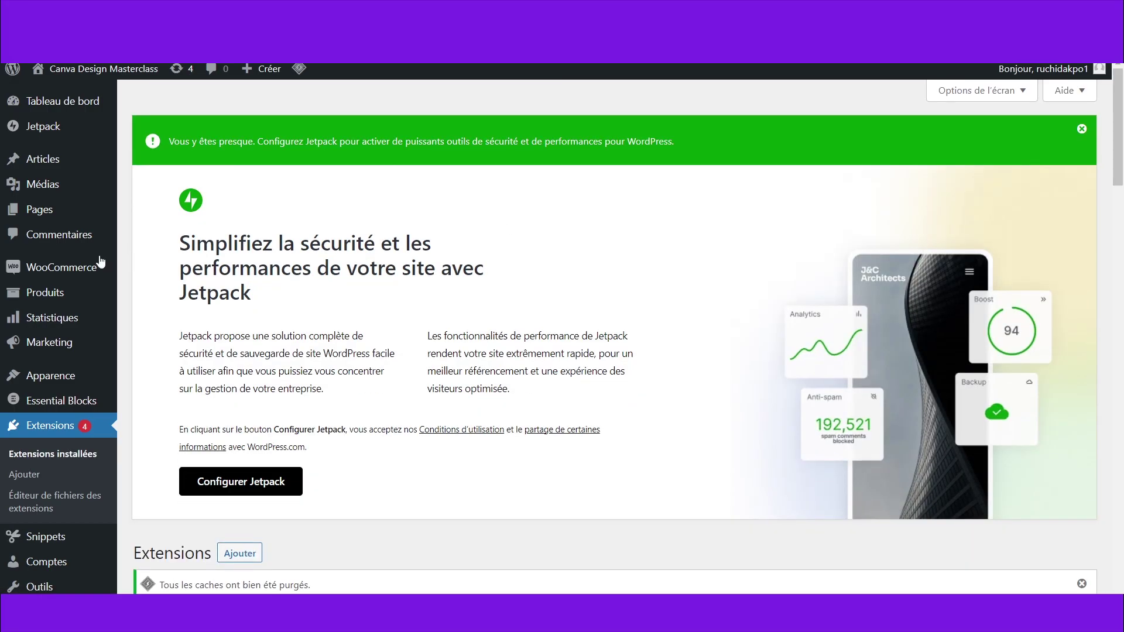
pyautogui.scroll(-8, 107, 255)
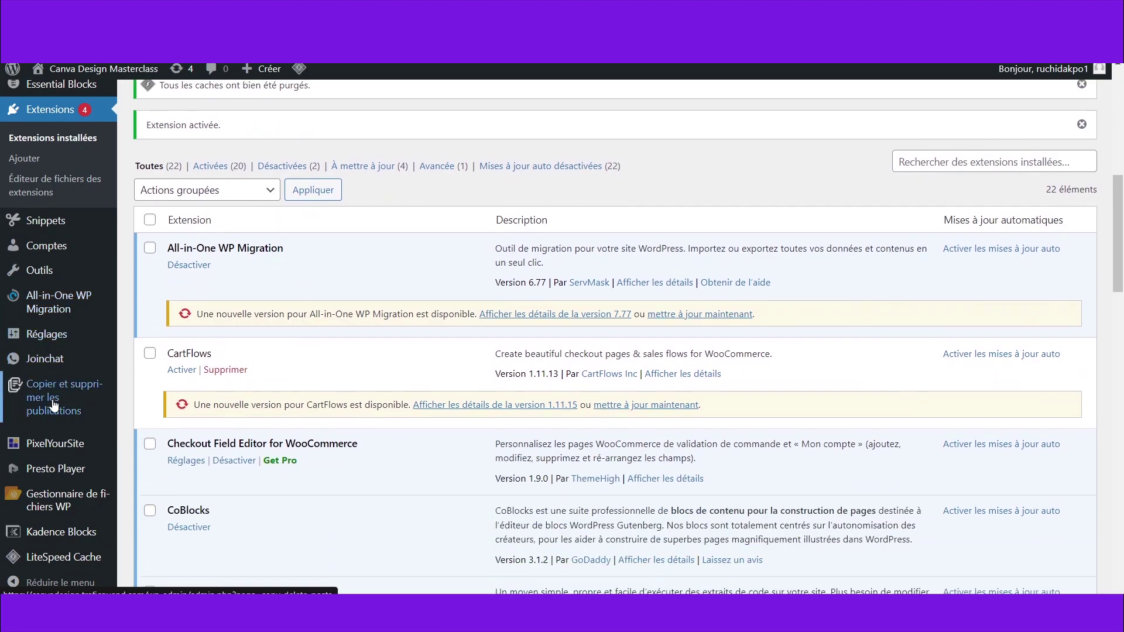
pyautogui.moveTo(61, 308)
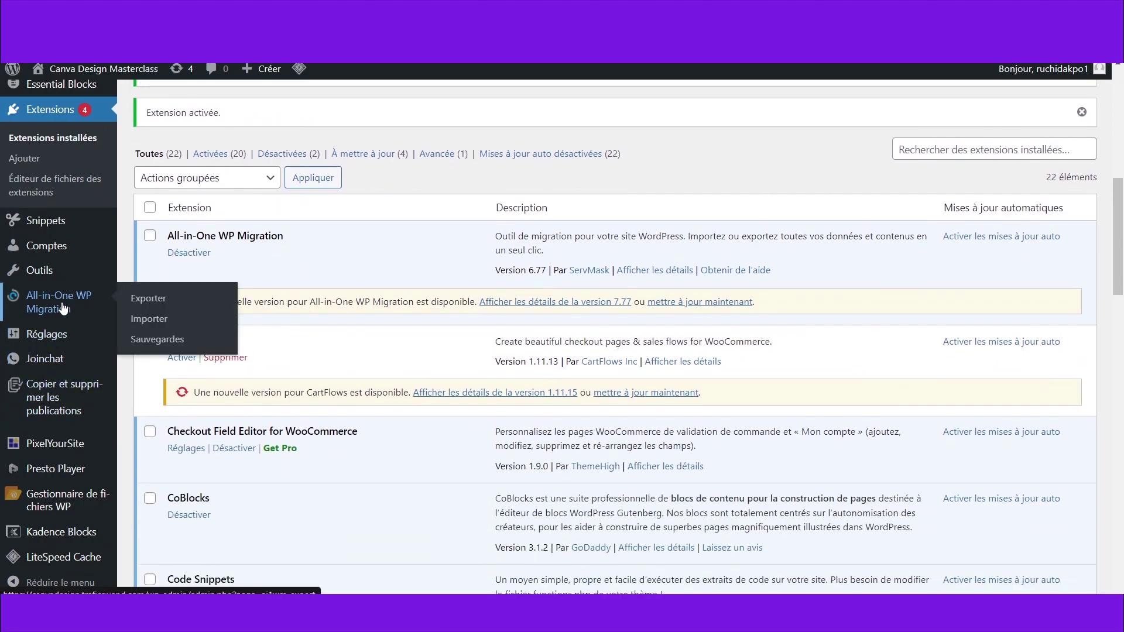
pyautogui.click(172, 346)
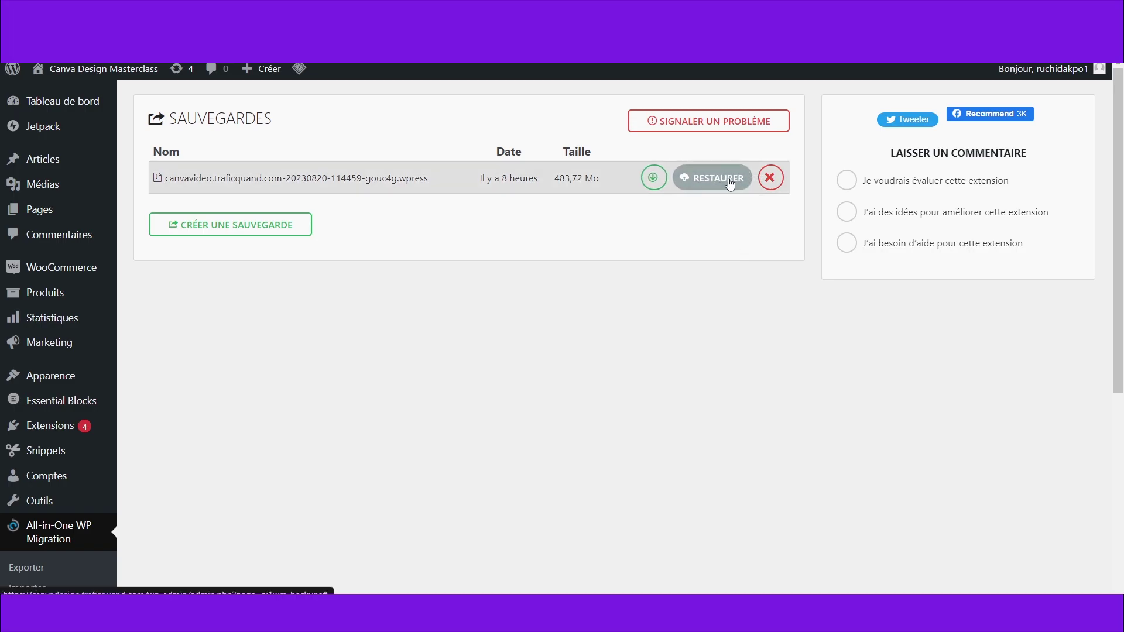
pyautogui.click(710, 179)
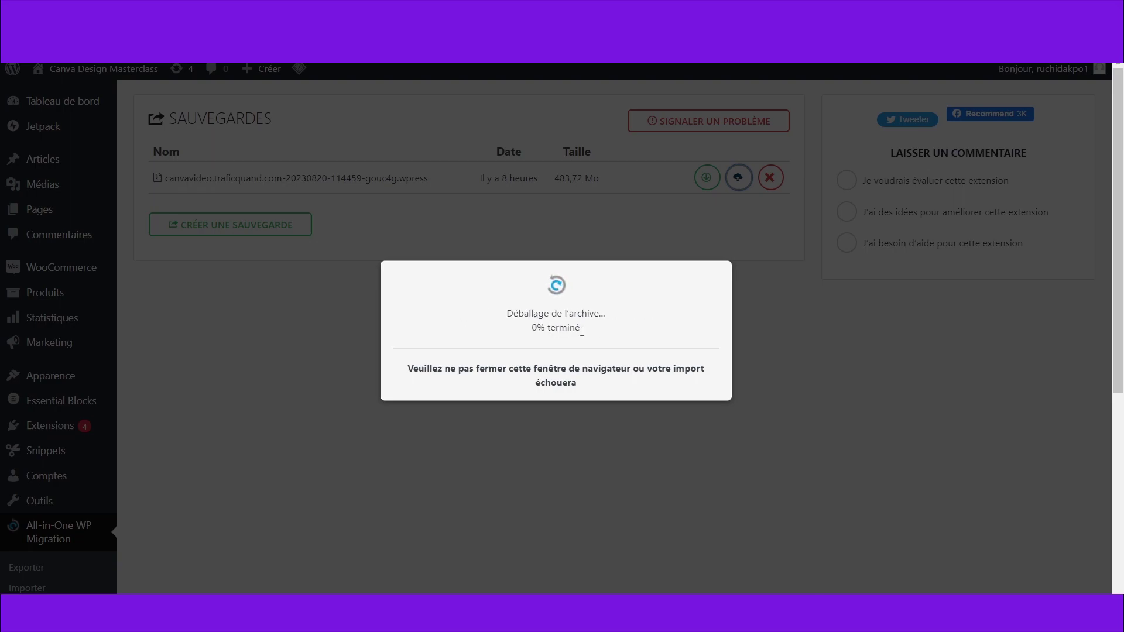
pyautogui.click(695, 386)
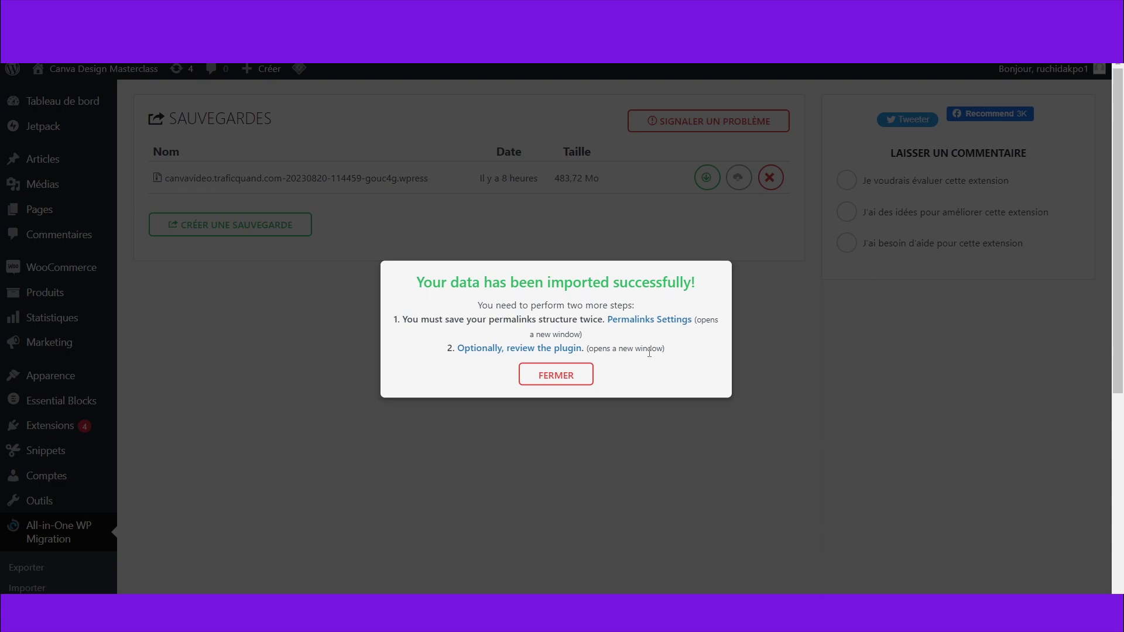
# Open the permalink settings from the import message and log in to the restored site with the prefilled account credentials.
pyautogui.click(634, 322)
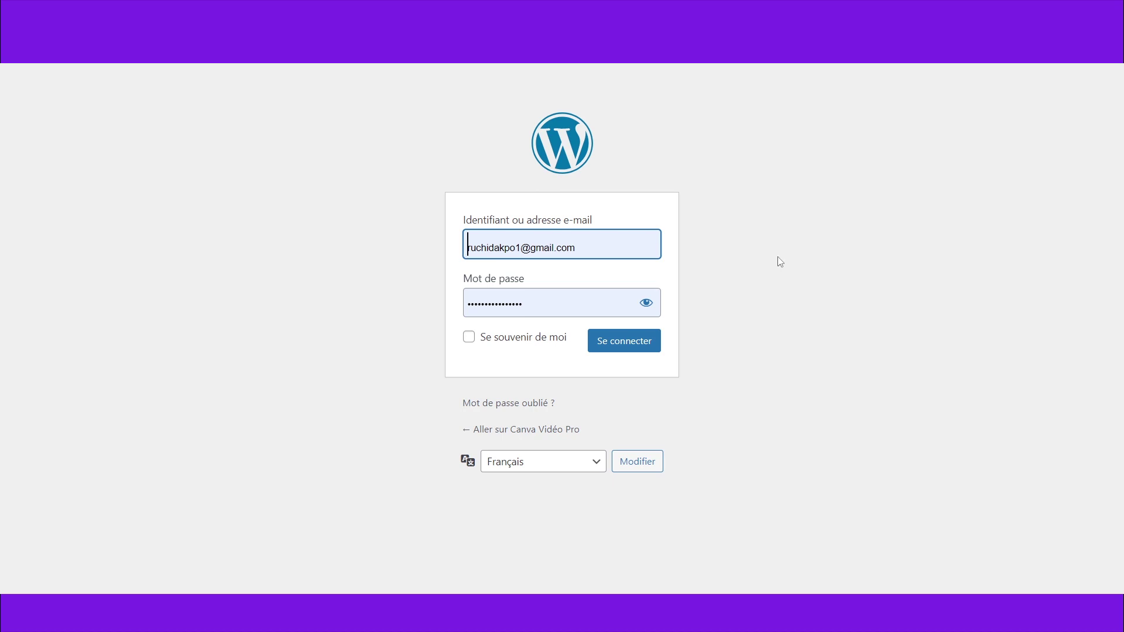
pyautogui.click(621, 249)
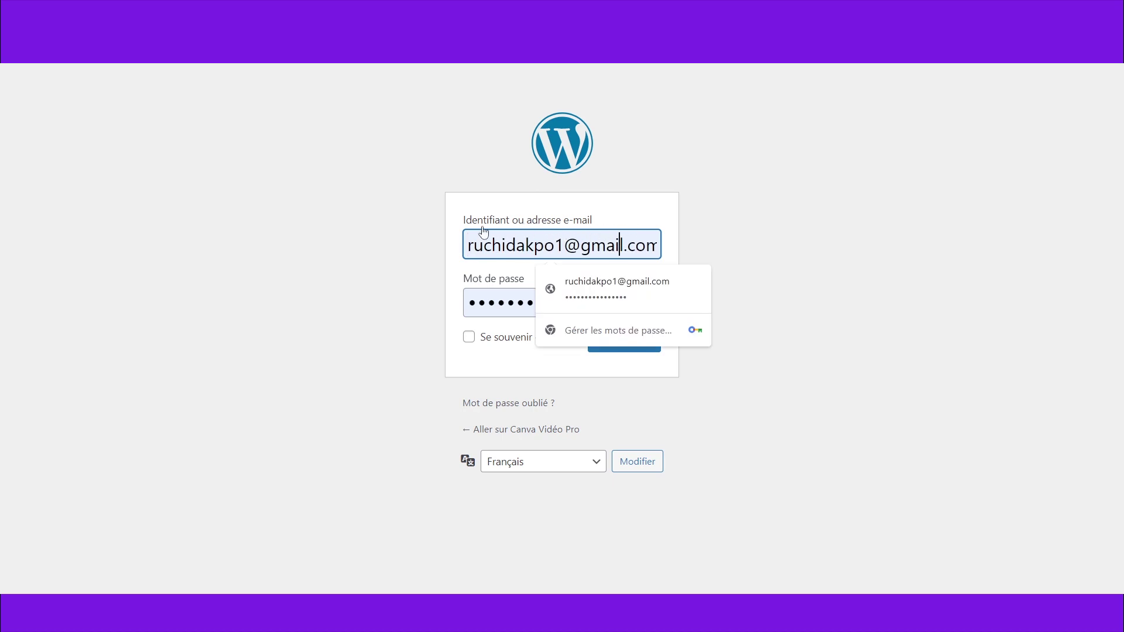
pyautogui.click(612, 214)
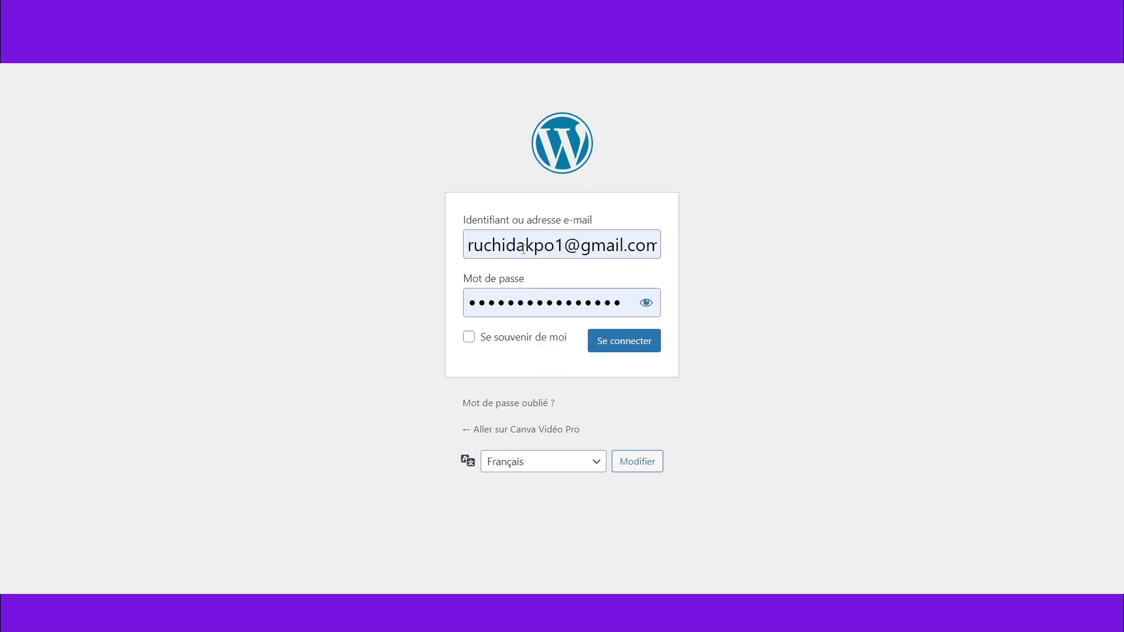
pyautogui.click(618, 347)
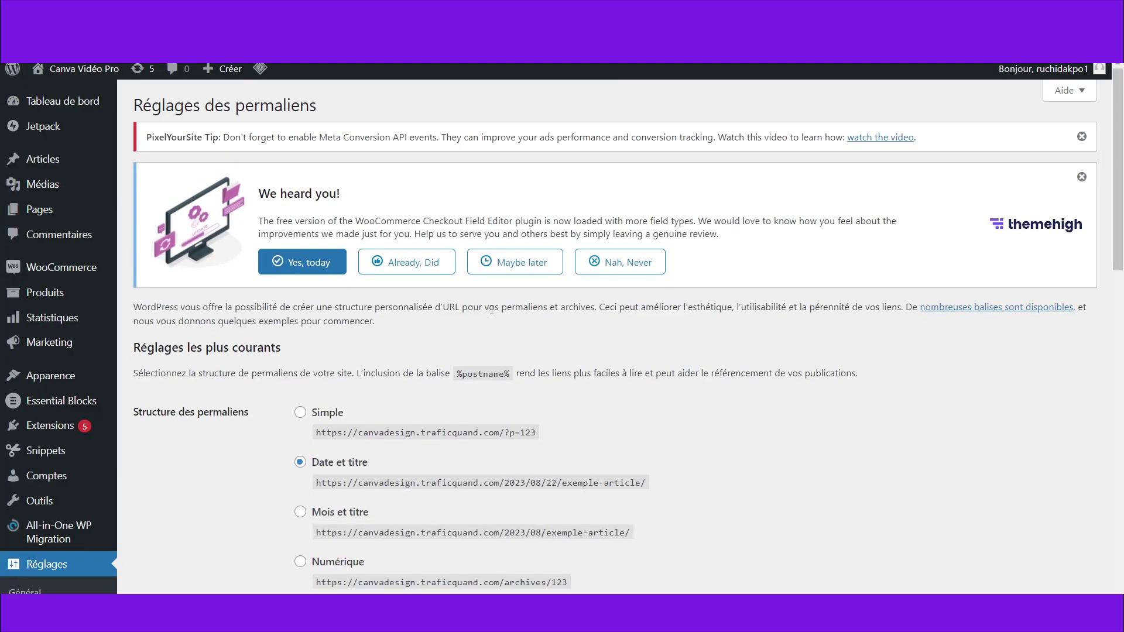
# Compare the permalink structure, optional prefixes and product permalinks of the restored site with those of the source site canvavideo.traficquand.com.
pyautogui.scroll(-3, 491, 309)
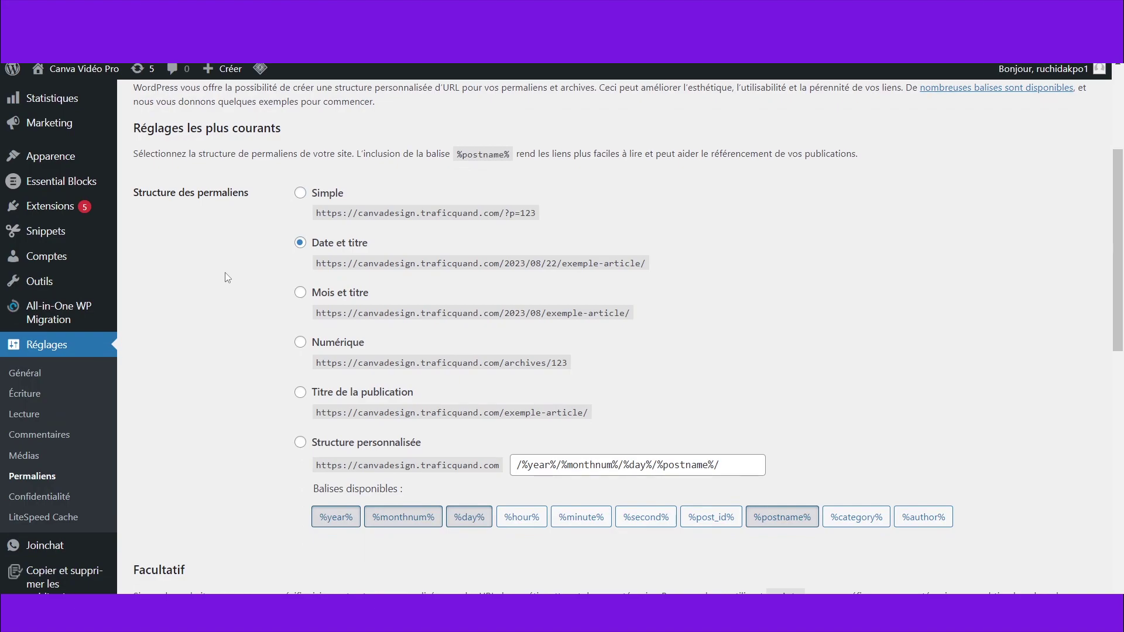
pyautogui.scroll(4, 227, 277)
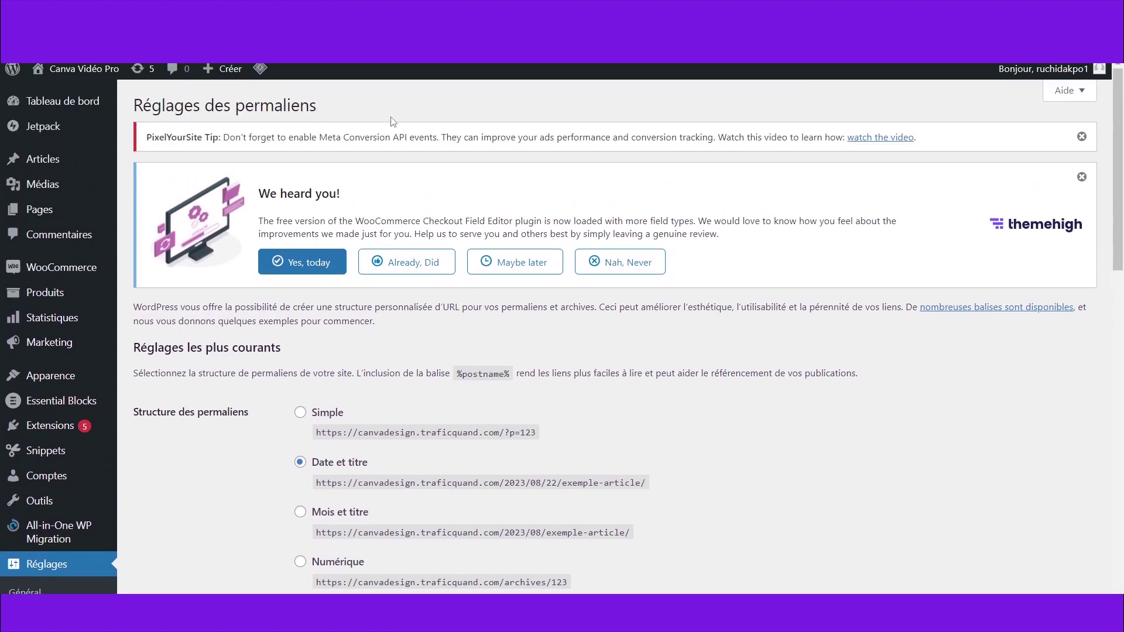
pyautogui.scroll(-1, 525, 333)
pyautogui.scroll(-4, 698, 377)
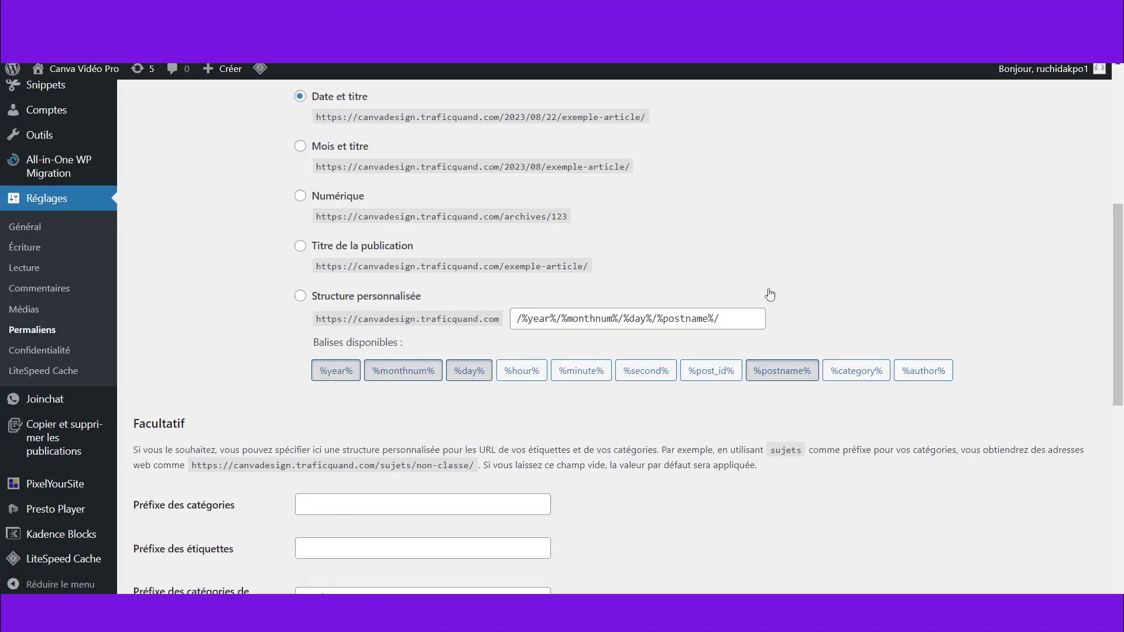
pyautogui.scroll(-7, 614, 337)
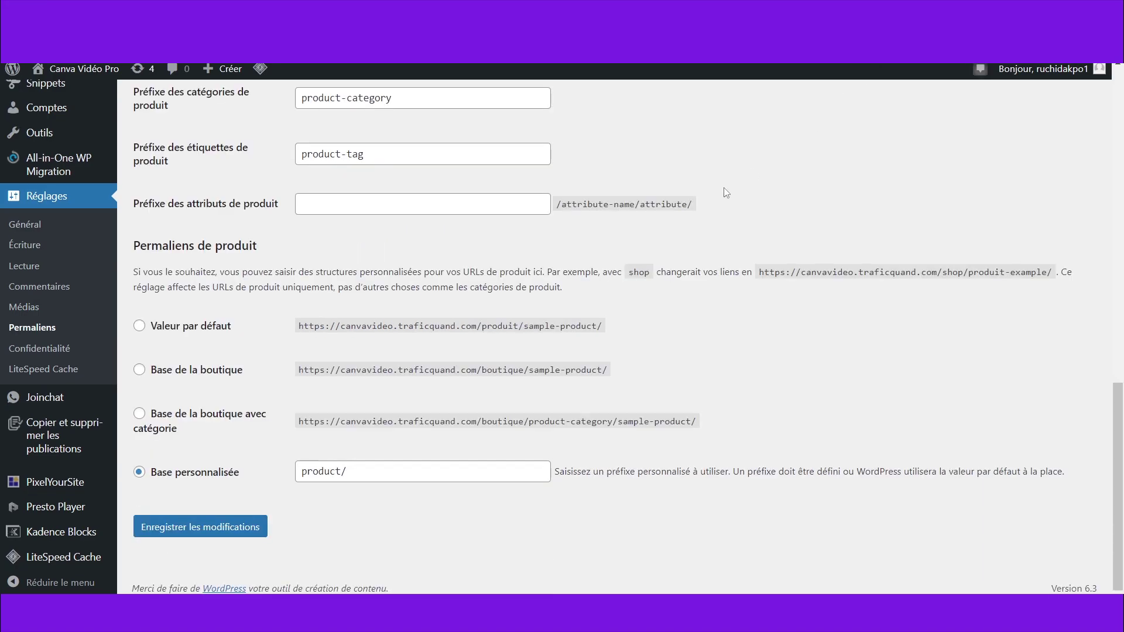
pyautogui.scroll(4, 450, 246)
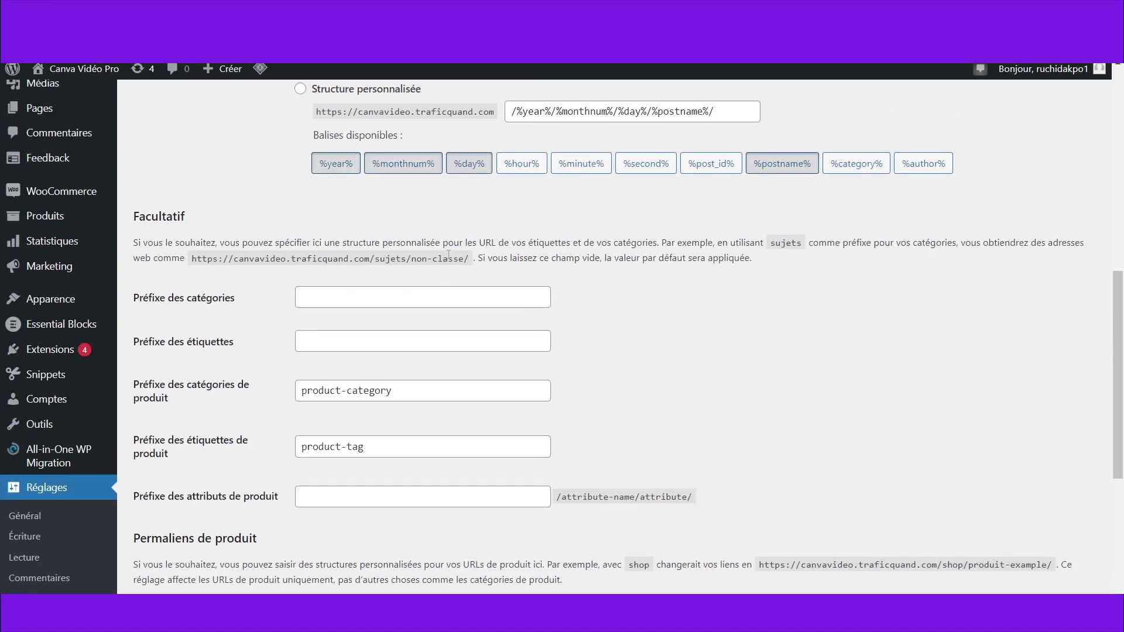
pyautogui.scroll(8, 448, 253)
pyautogui.scroll(-3, 526, 276)
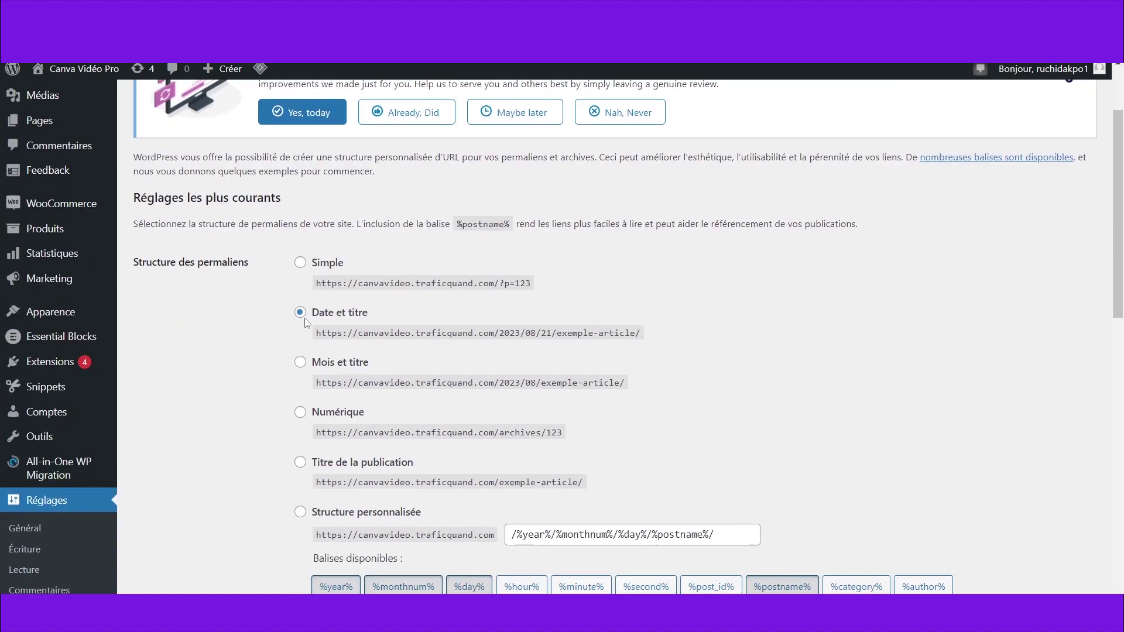
pyautogui.scroll(2, 319, 196)
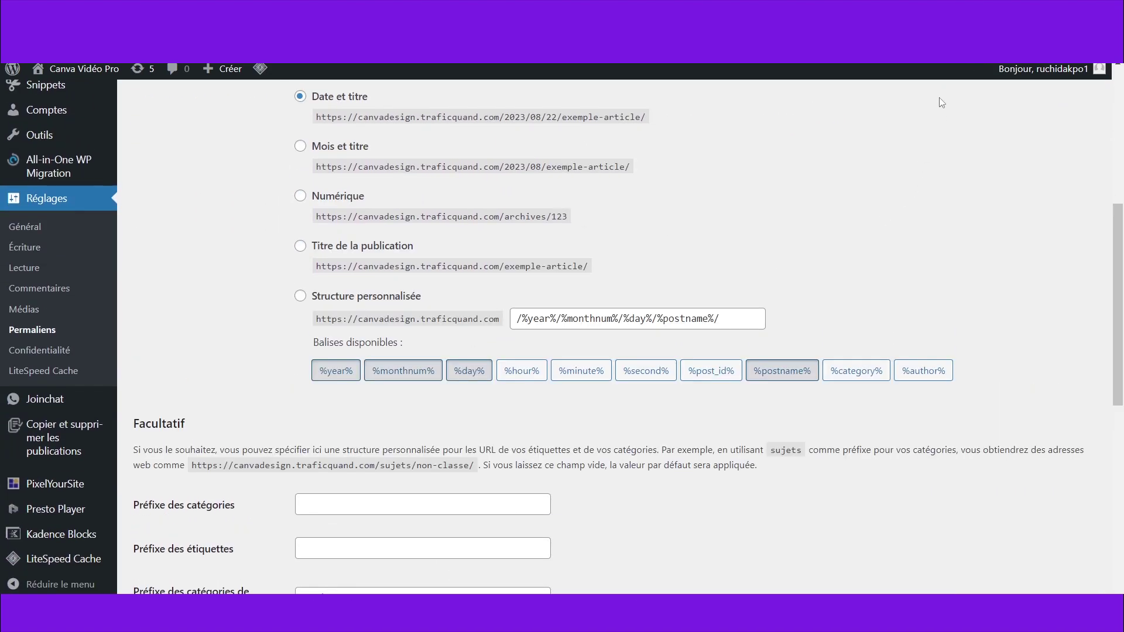
# Save the restored site's permalink settings with the Date et titre structure and the product/ custom base, and dismiss the two plugin notices.
pyautogui.scroll(2, 488, 401)
pyautogui.scroll(-7, 679, 305)
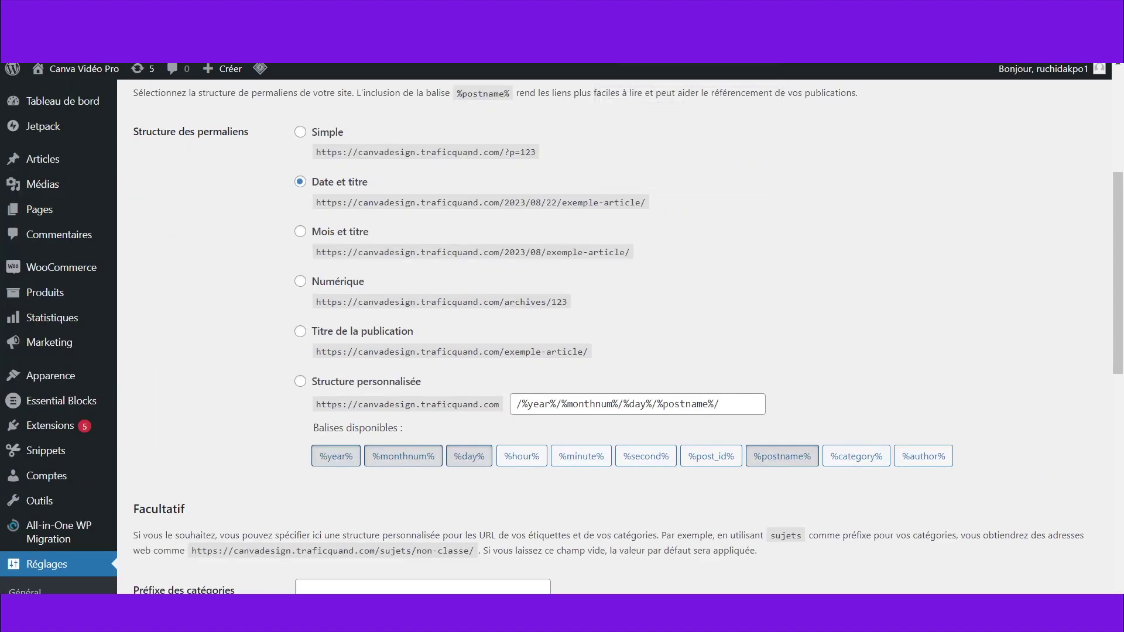
pyautogui.scroll(-1, 611, 267)
pyautogui.scroll(-9, 609, 267)
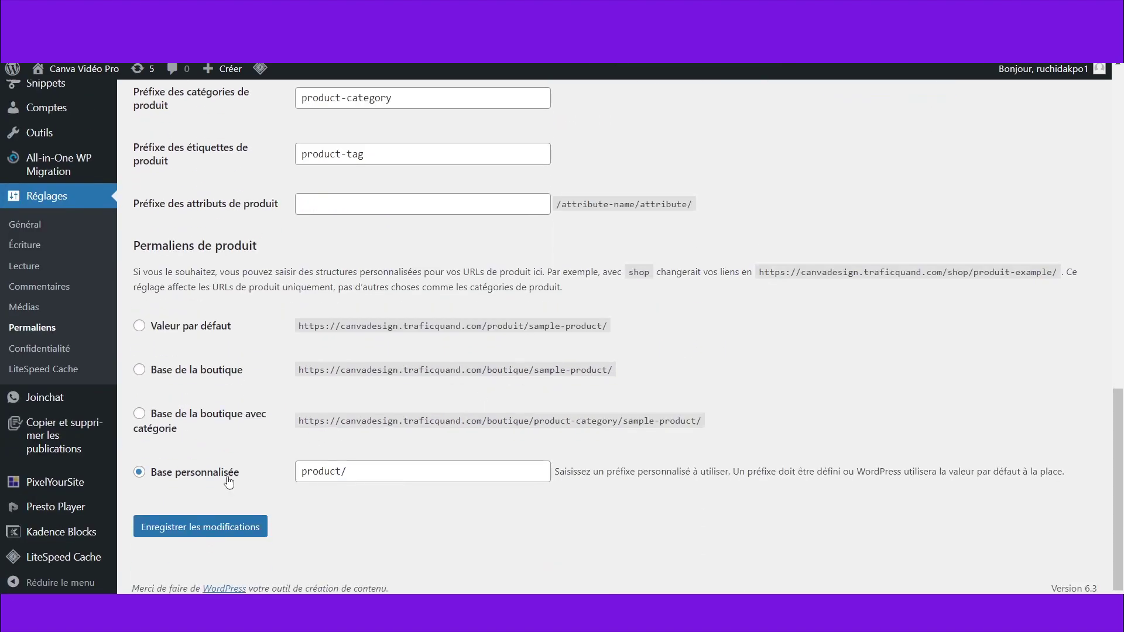
pyautogui.click(215, 530)
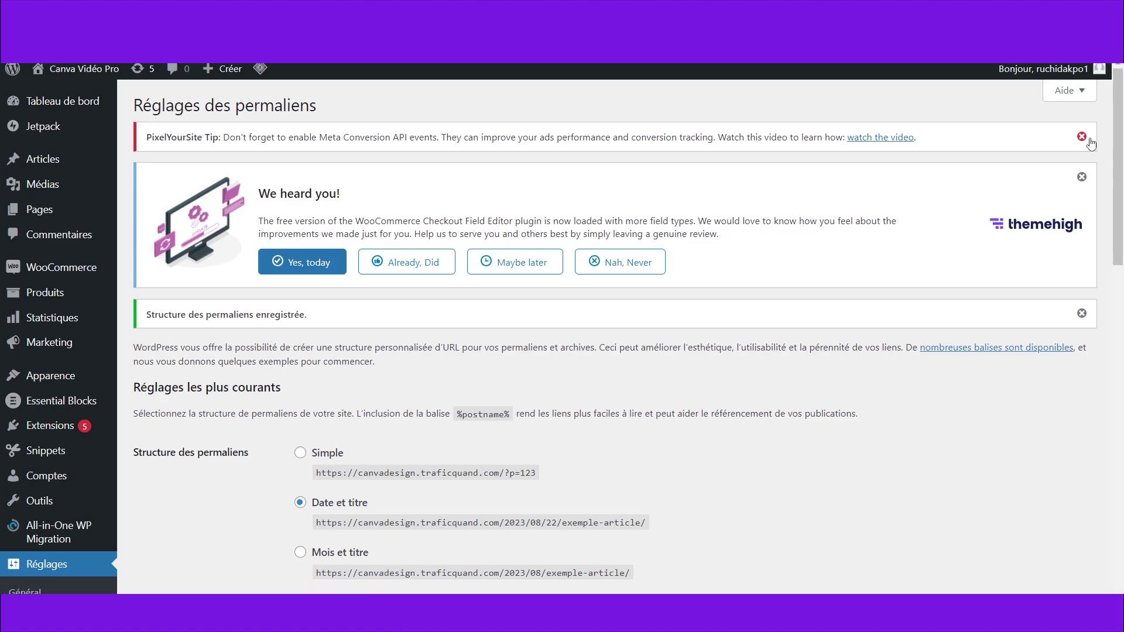
pyautogui.click(1081, 137)
pyautogui.click(1082, 137)
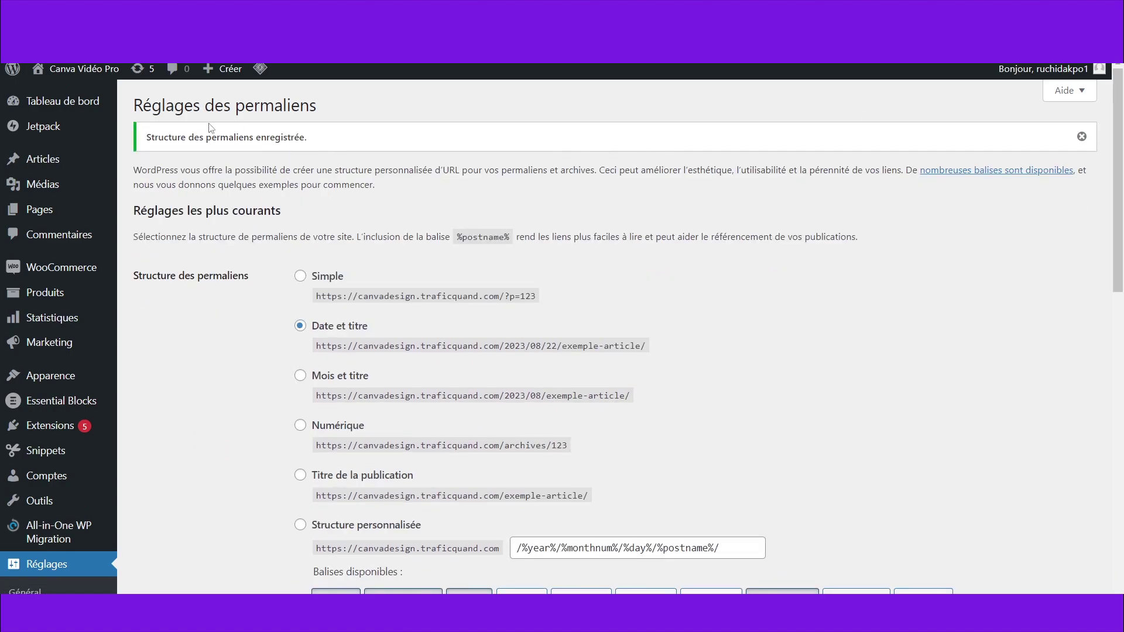
# Open the front end of the restored site canvadesign.traficquand.com in a new tab and look through its sales page.
pyautogui.rightClick(76, 96)
pyautogui.click(117, 107)
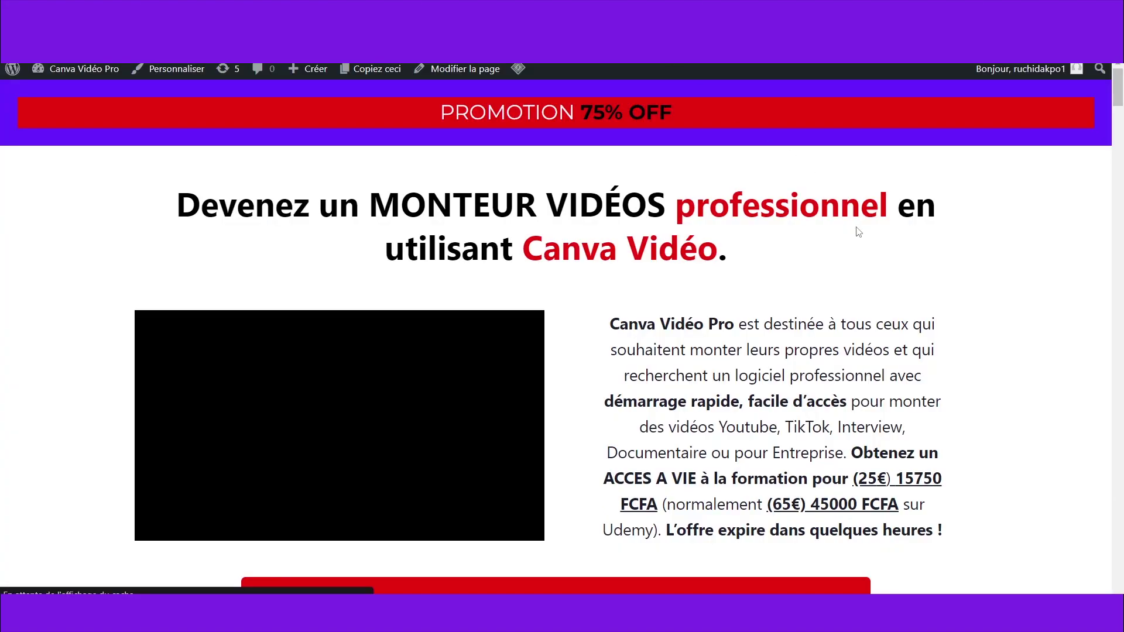
pyautogui.scroll(-10, 904, 307)
pyautogui.scroll(-15, 903, 308)
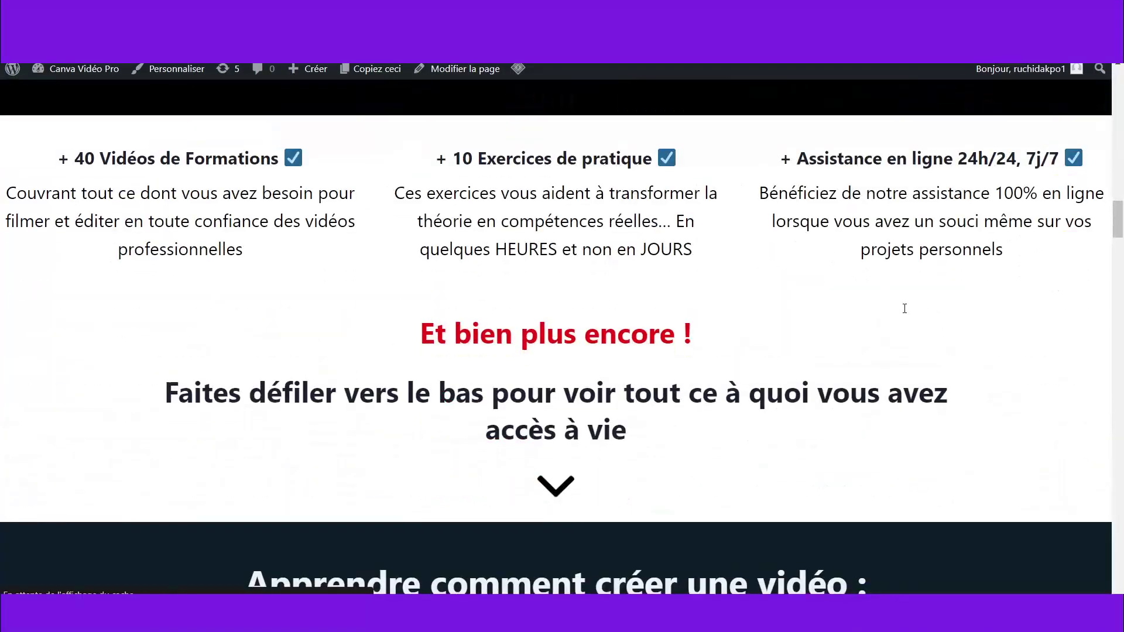
pyautogui.scroll(-15, 903, 308)
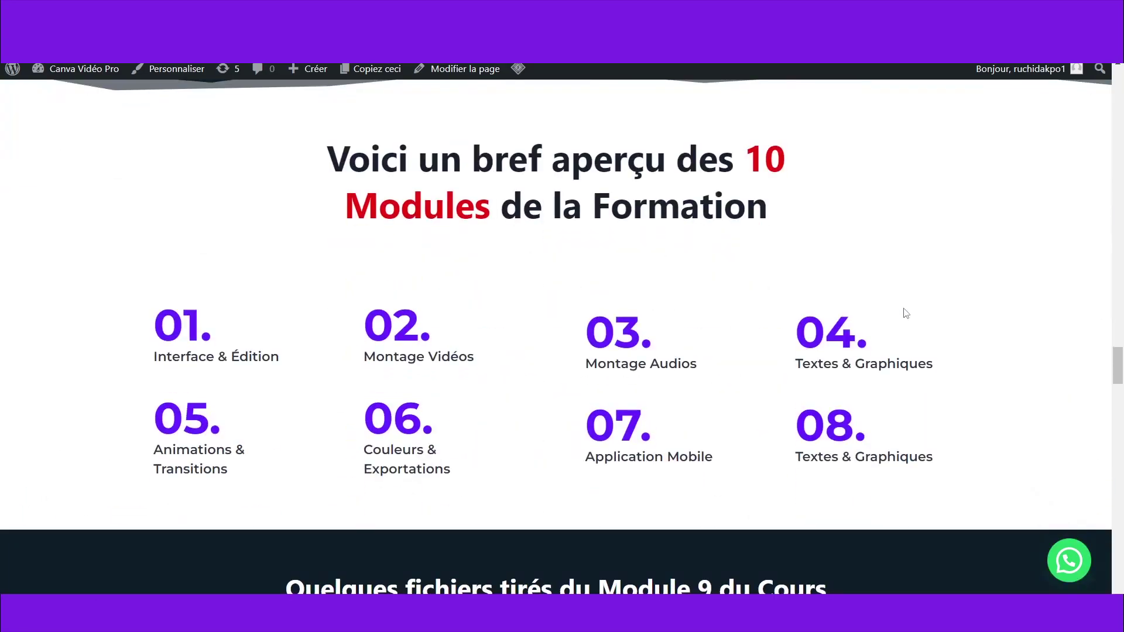
pyautogui.scroll(-15, 903, 307)
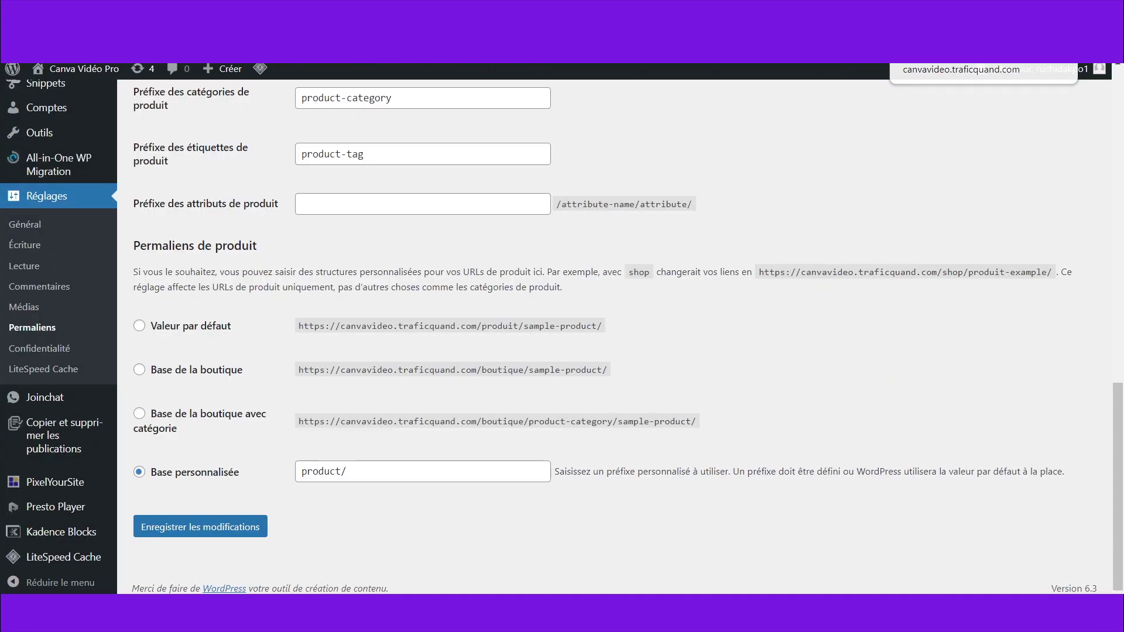
# Open the front end of the source site canvavideo.traficquand.com in a new tab and compare its sales page with the restored one.
pyautogui.moveTo(47, 75)
pyautogui.rightClick(59, 101)
pyautogui.click(110, 106)
pyautogui.click(920, 65)
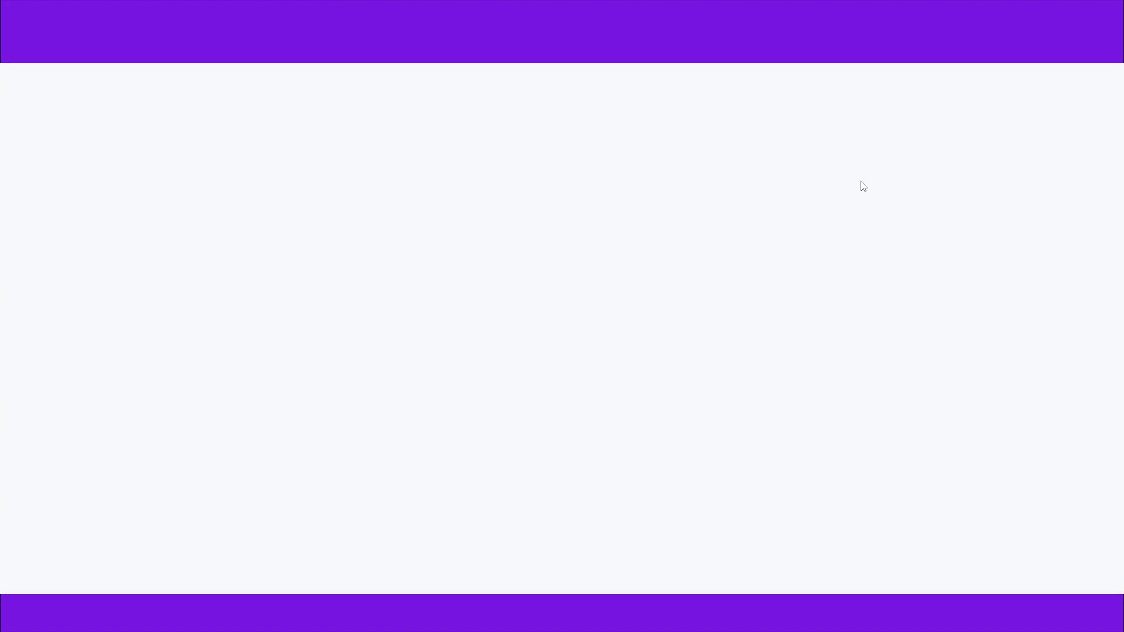
pyautogui.scroll(-18, 505, 247)
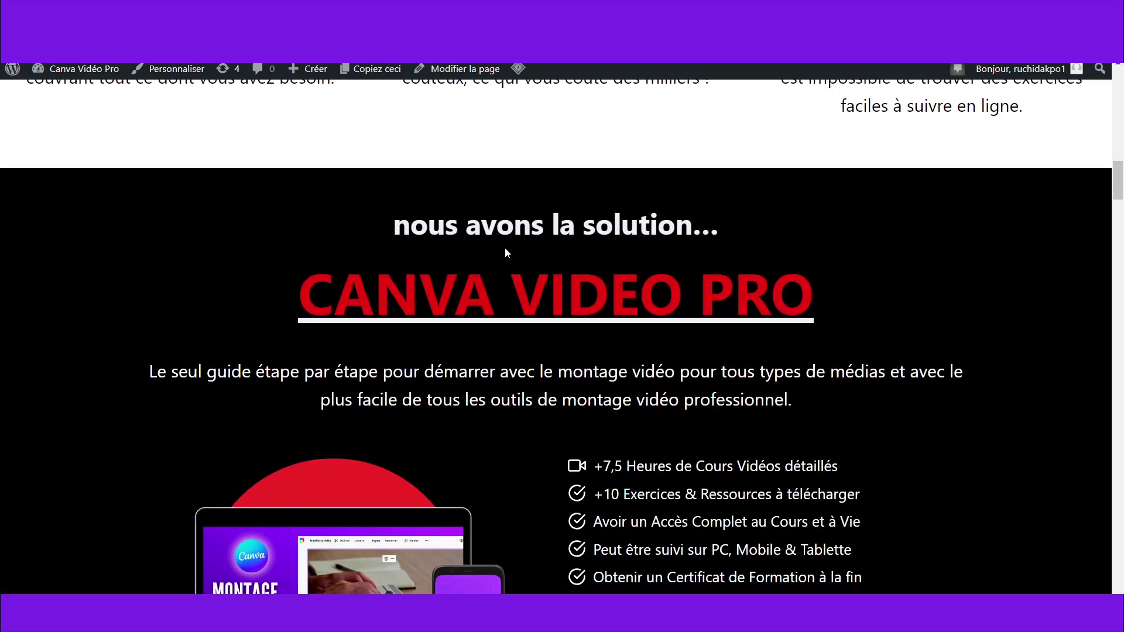
pyautogui.scroll(-8, 542, 263)
pyautogui.scroll(18, 542, 262)
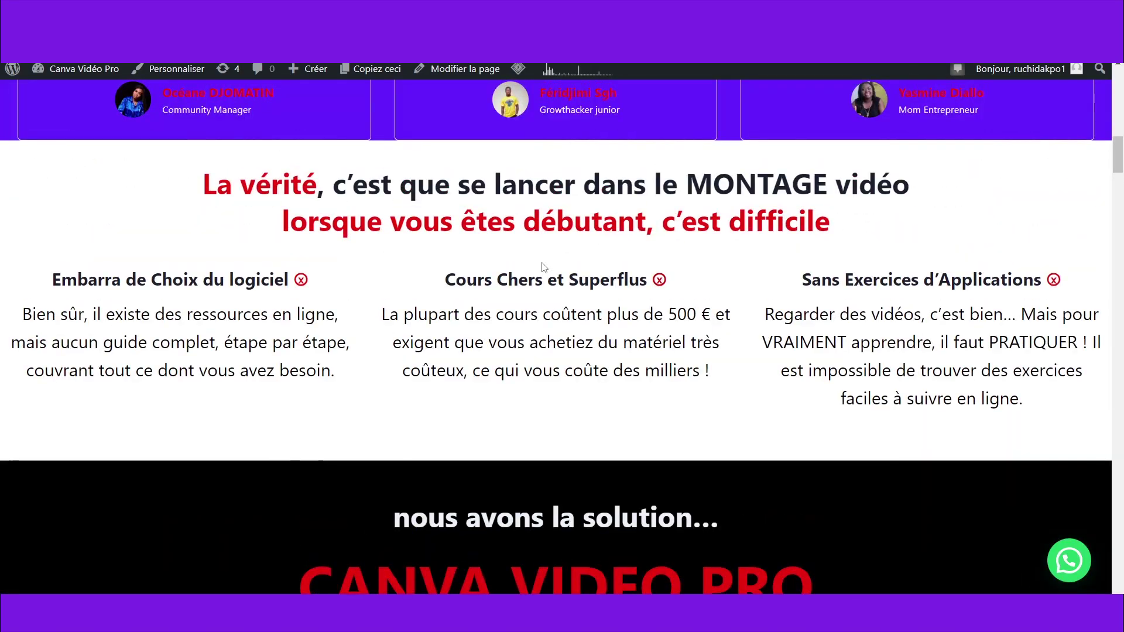
pyautogui.scroll(10, 542, 266)
pyautogui.scroll(-9, 668, 215)
pyautogui.scroll(10, 668, 213)
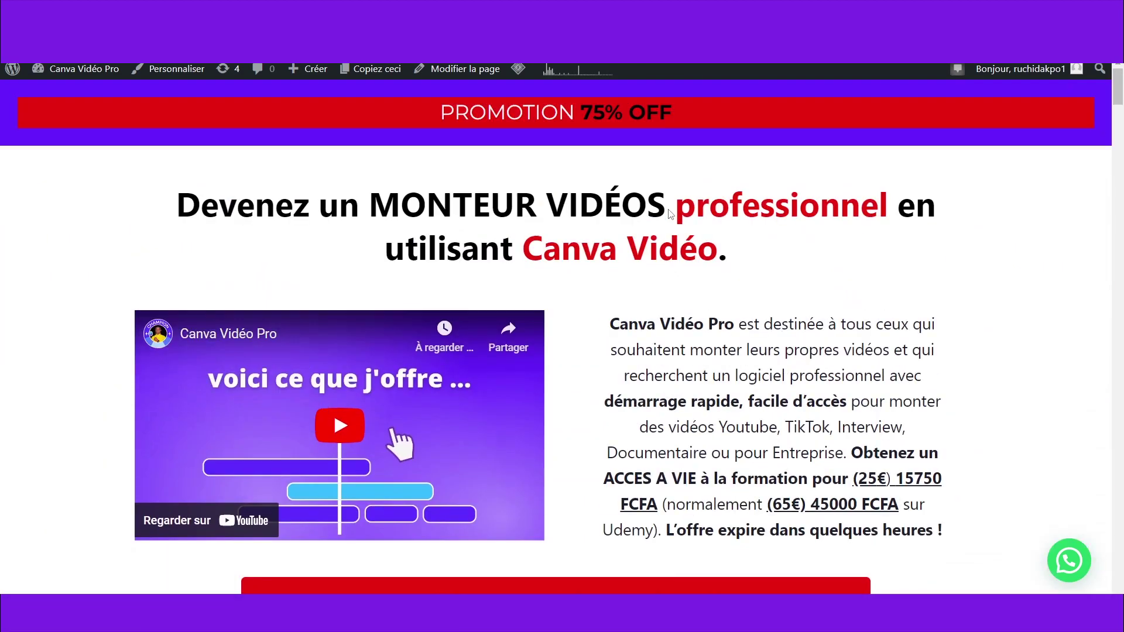
pyautogui.scroll(-7, 670, 214)
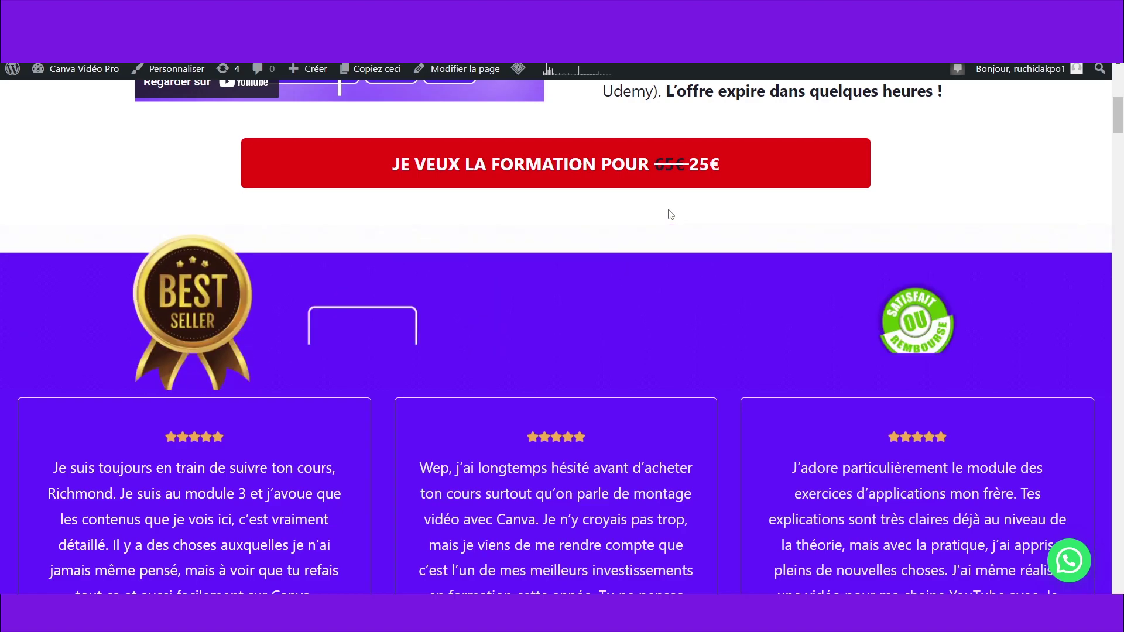
pyautogui.scroll(-6, 670, 214)
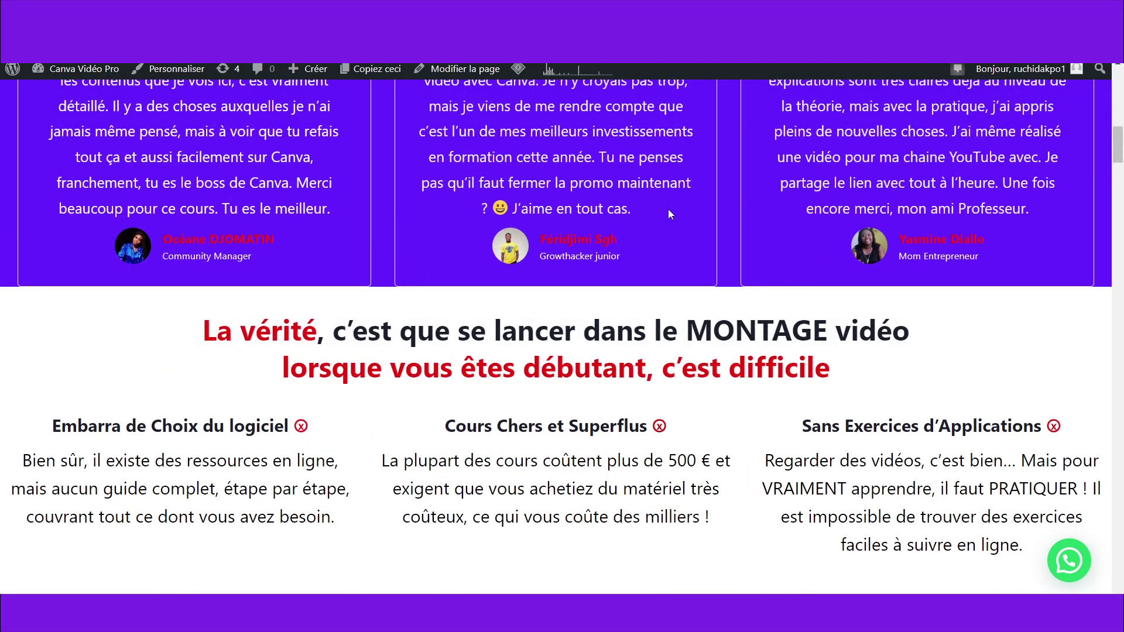
pyautogui.scroll(-4, 668, 209)
pyautogui.scroll(10, 668, 209)
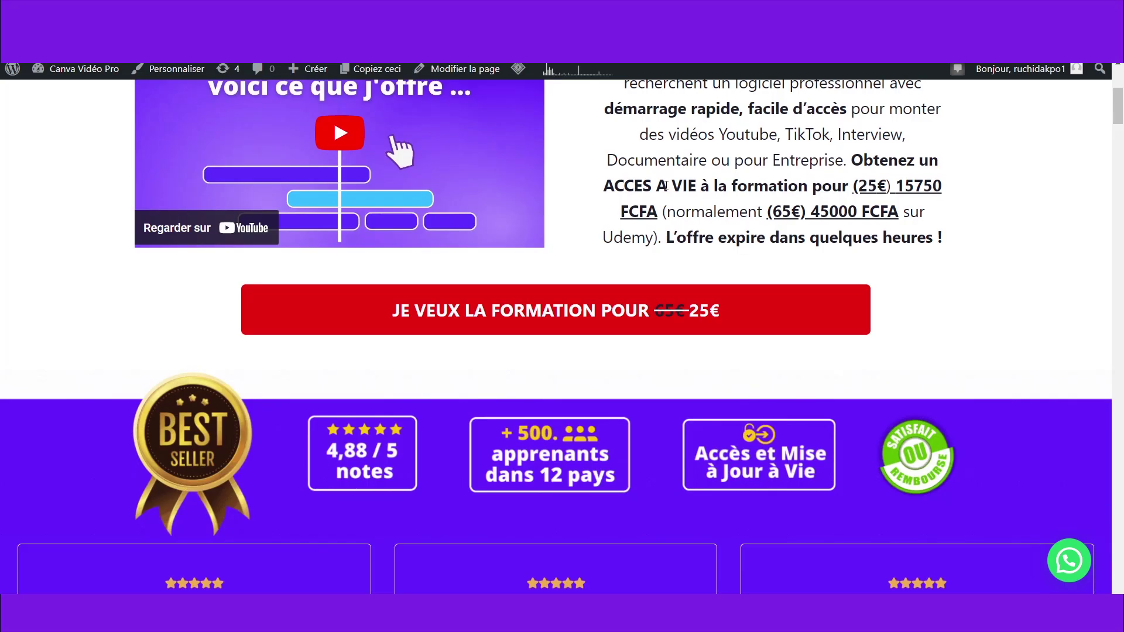
pyautogui.scroll(-6, 665, 185)
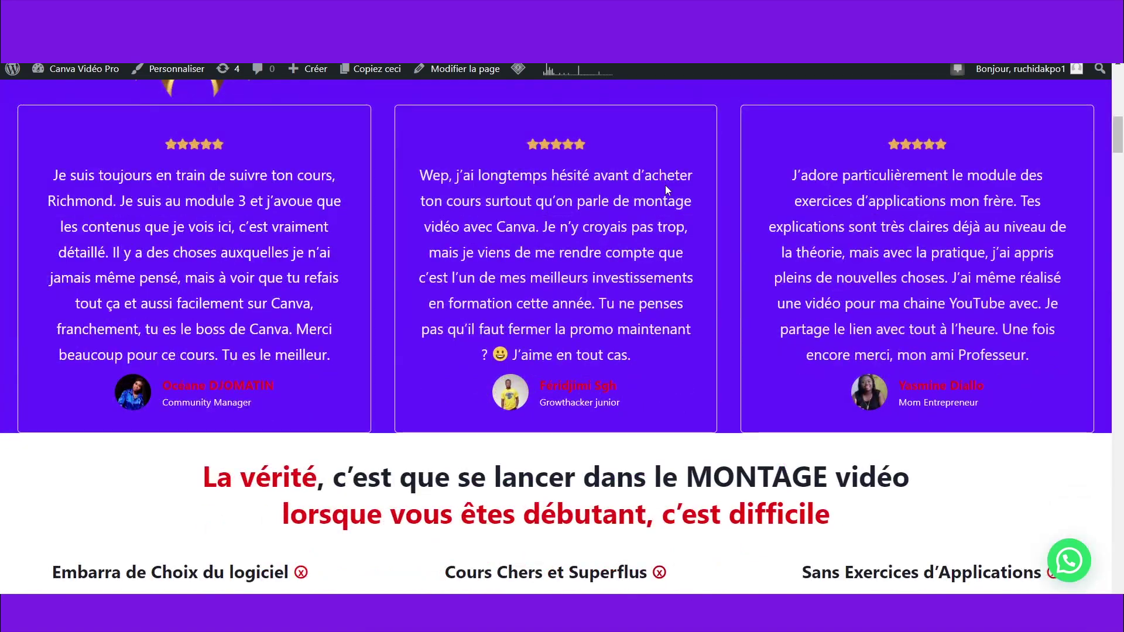
pyautogui.scroll(5, 665, 185)
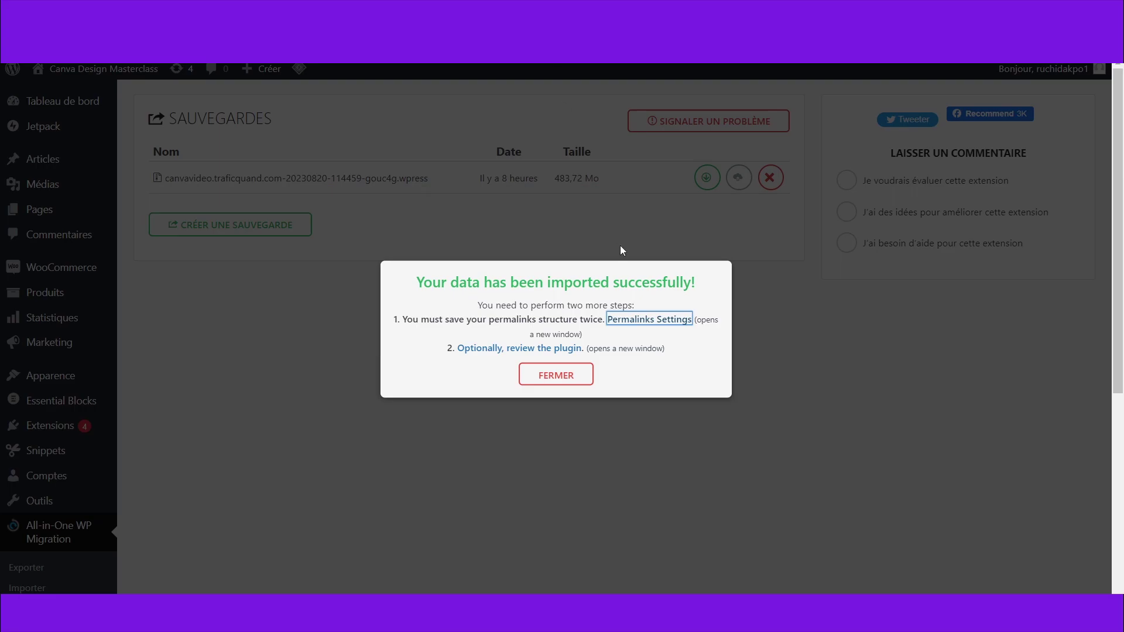